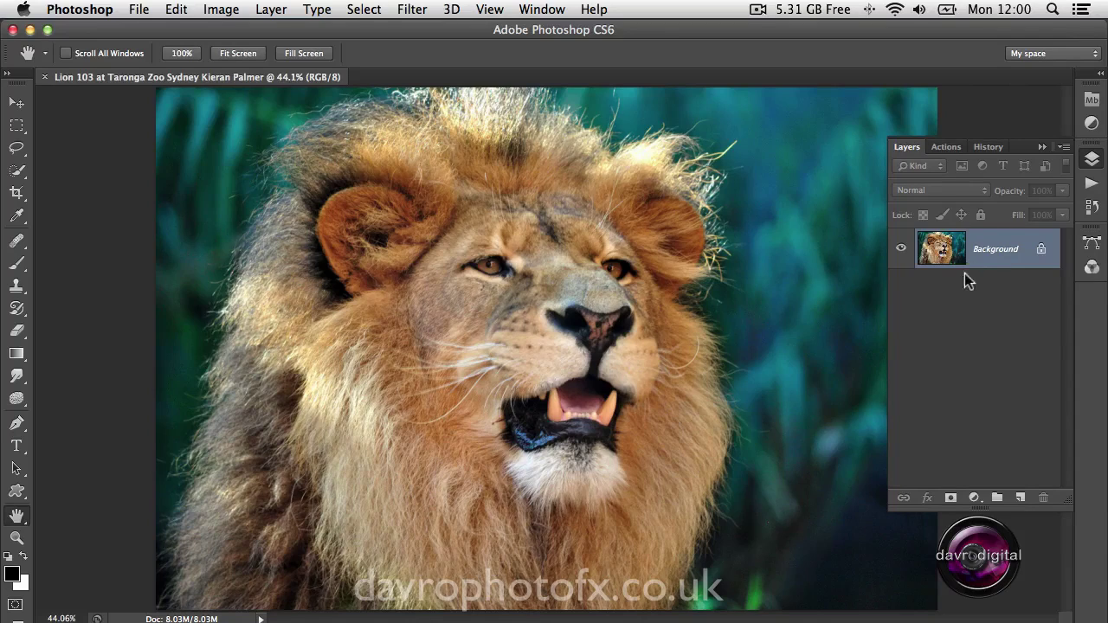
# Duplicate the Background layer and apply Oil Paint to the copy with Stylization 10, Cleanliness 10, Scale 6.83 and Shine 0.
pyautogui.press('super+j')
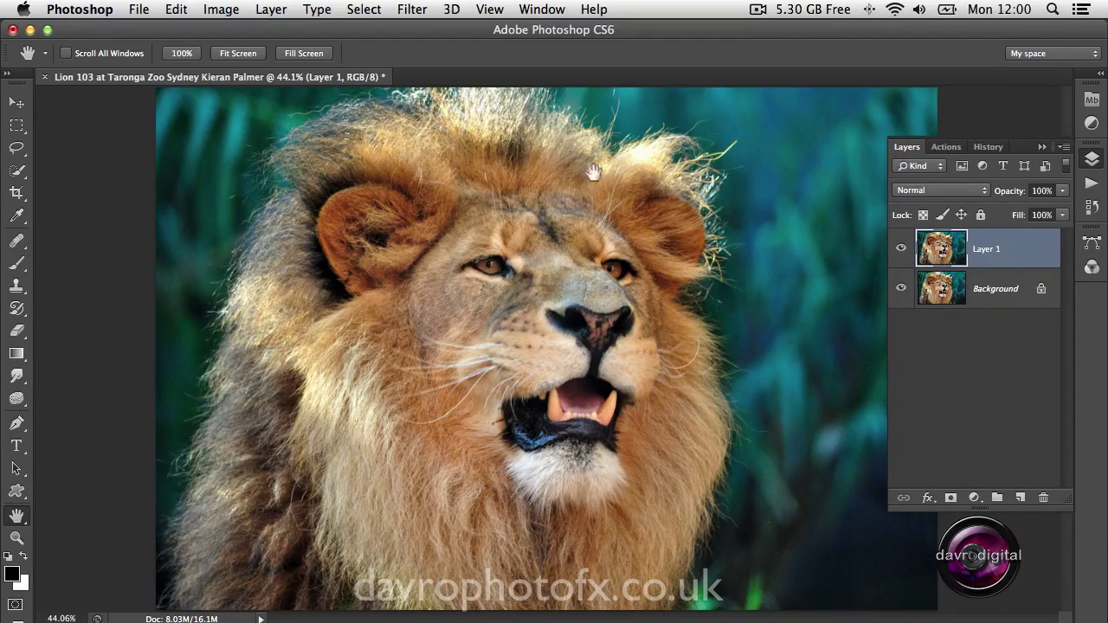
pyautogui.click(411, 10)
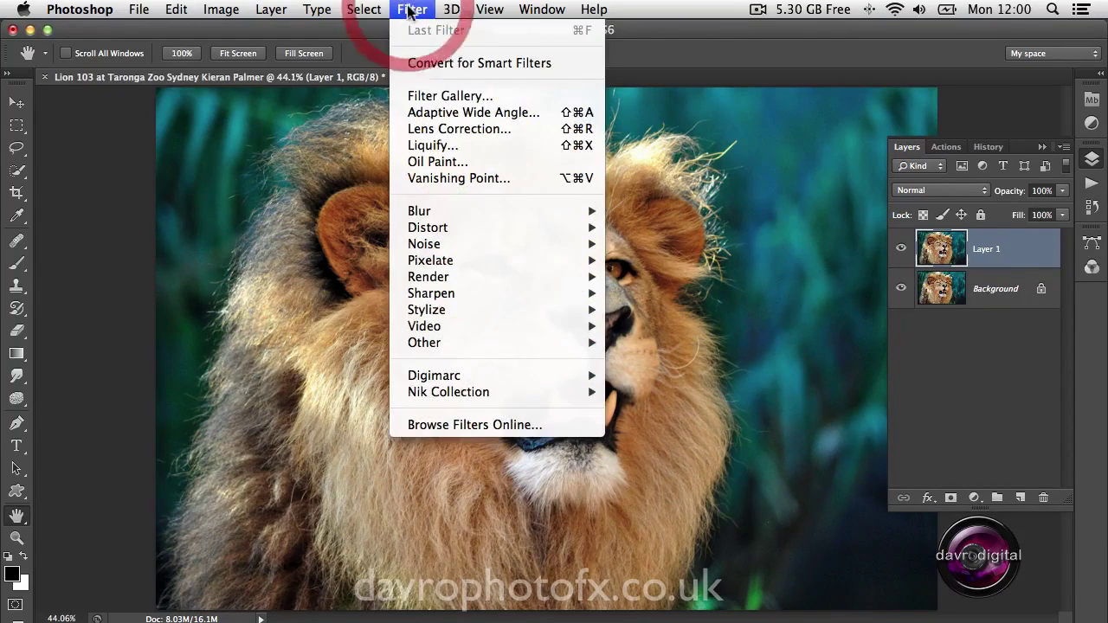
pyautogui.click(431, 164)
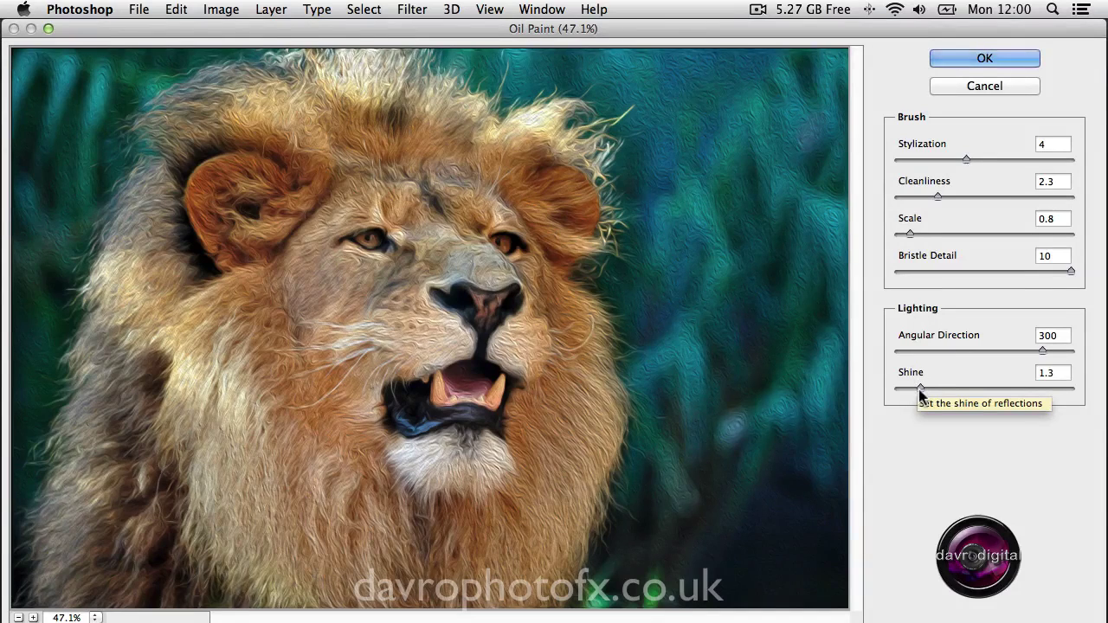
pyautogui.moveTo(920, 391)
pyautogui.mouseDown()
pyautogui.moveTo(1001, 391)
pyautogui.moveTo(875, 385)
pyautogui.mouseUp()
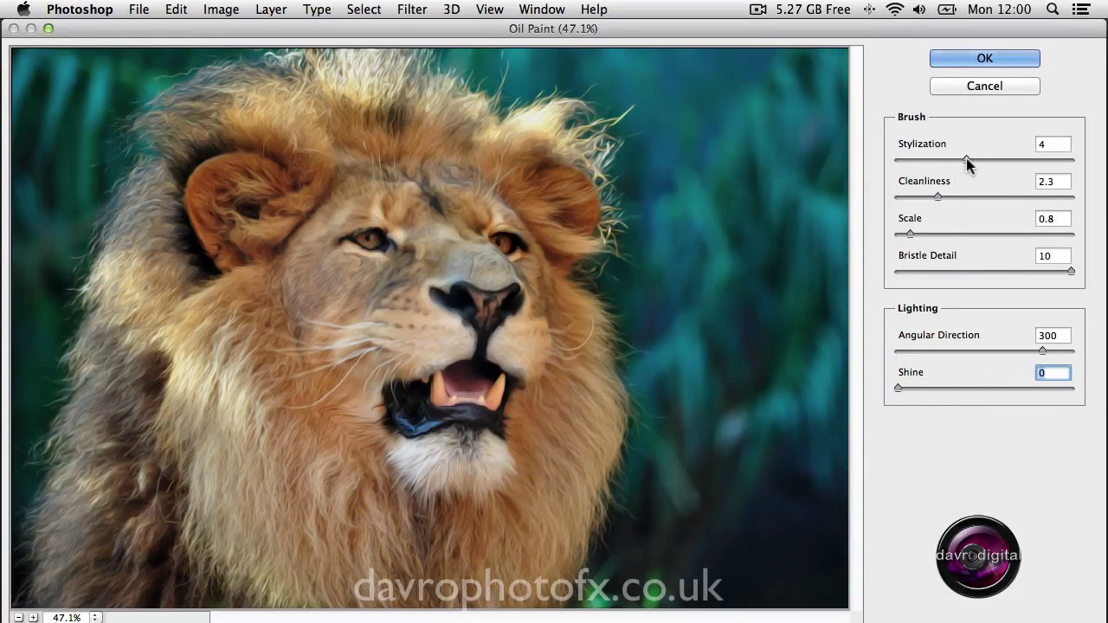
pyautogui.moveTo(968, 162); pyautogui.dragTo(1080, 175)
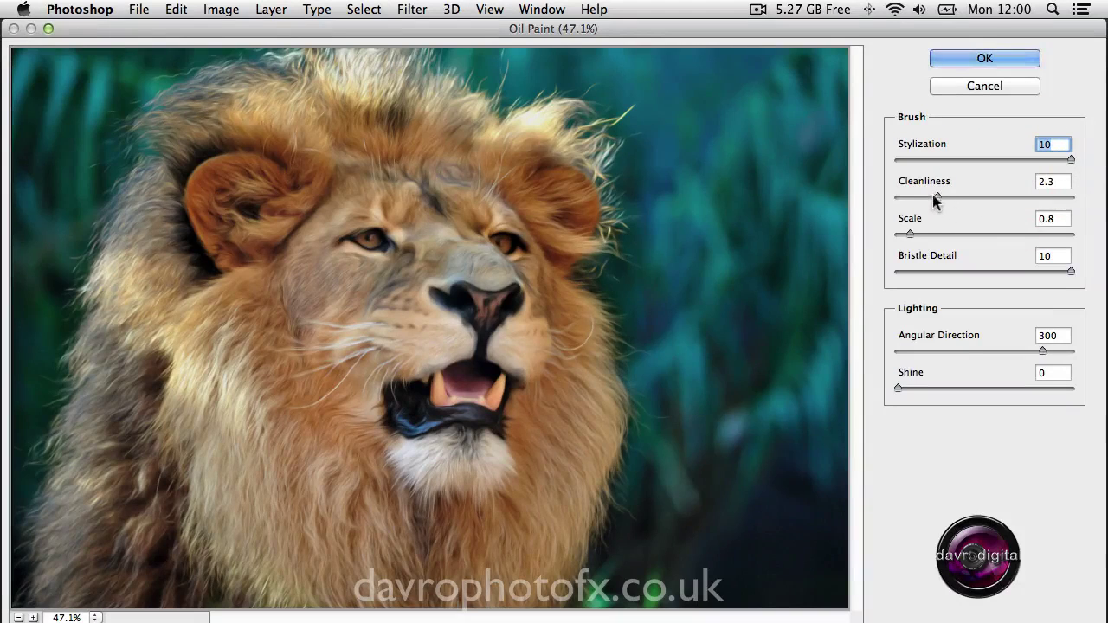
pyautogui.moveTo(934, 198); pyautogui.dragTo(1101, 197)
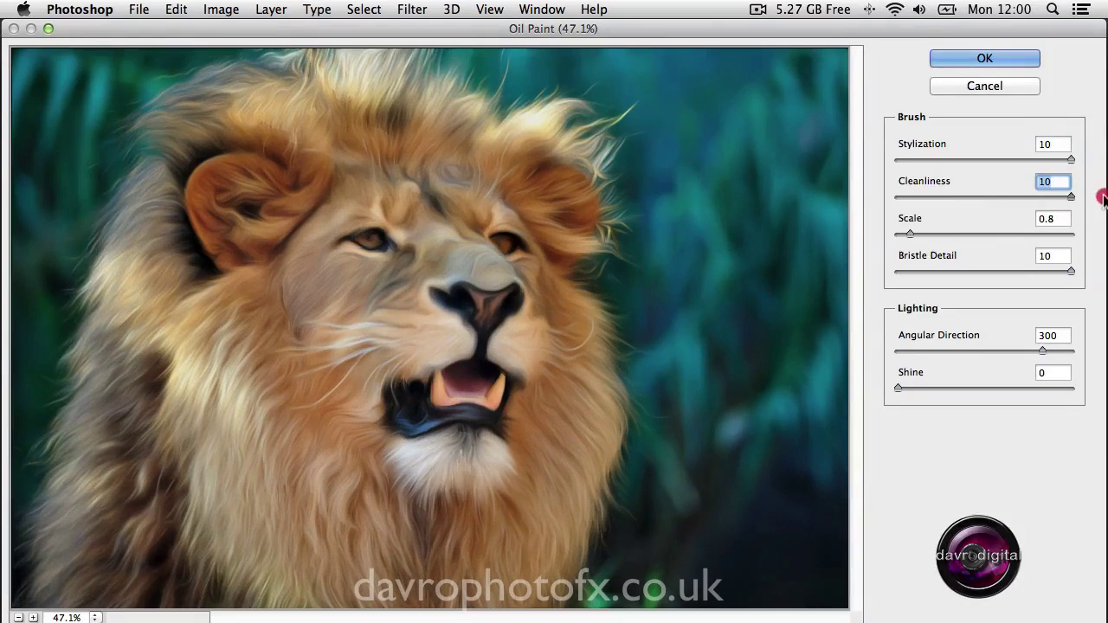
pyautogui.moveTo(902, 232); pyautogui.dragTo(1014, 238)
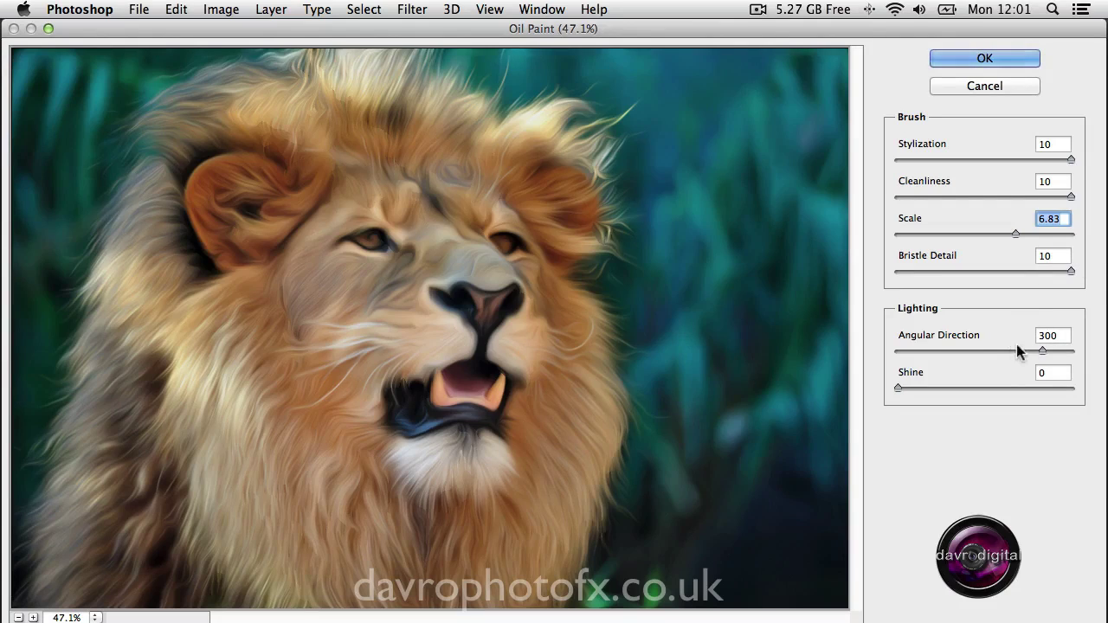
pyautogui.click(985, 59)
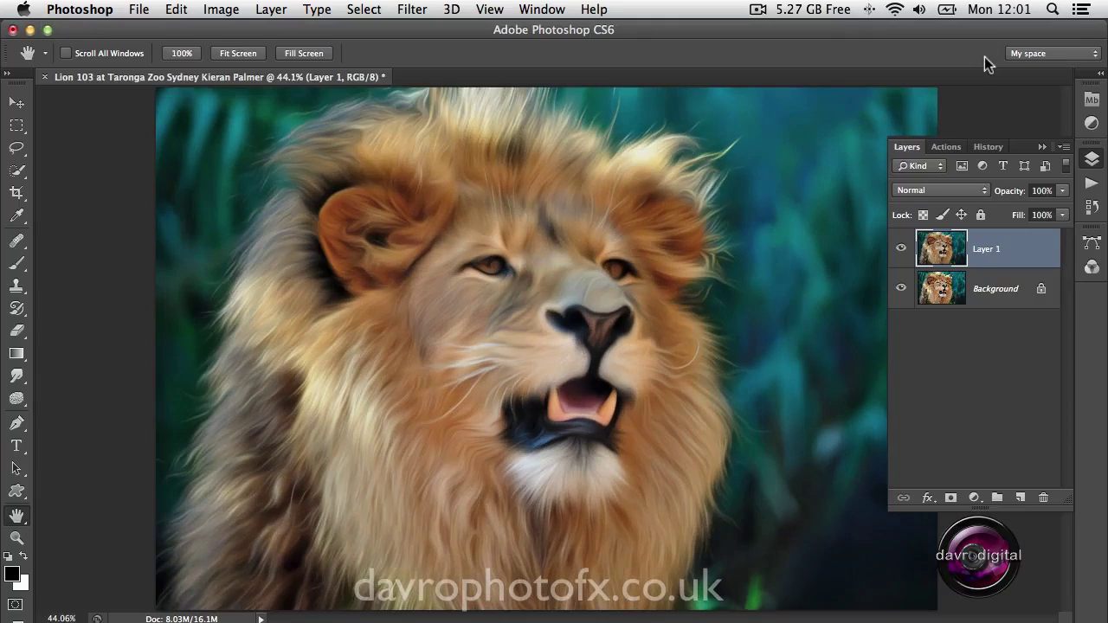
# Compare Layer 1 with the original photo by toggling its visibility, and duplicate Layer 1.
pyautogui.click(901, 250)
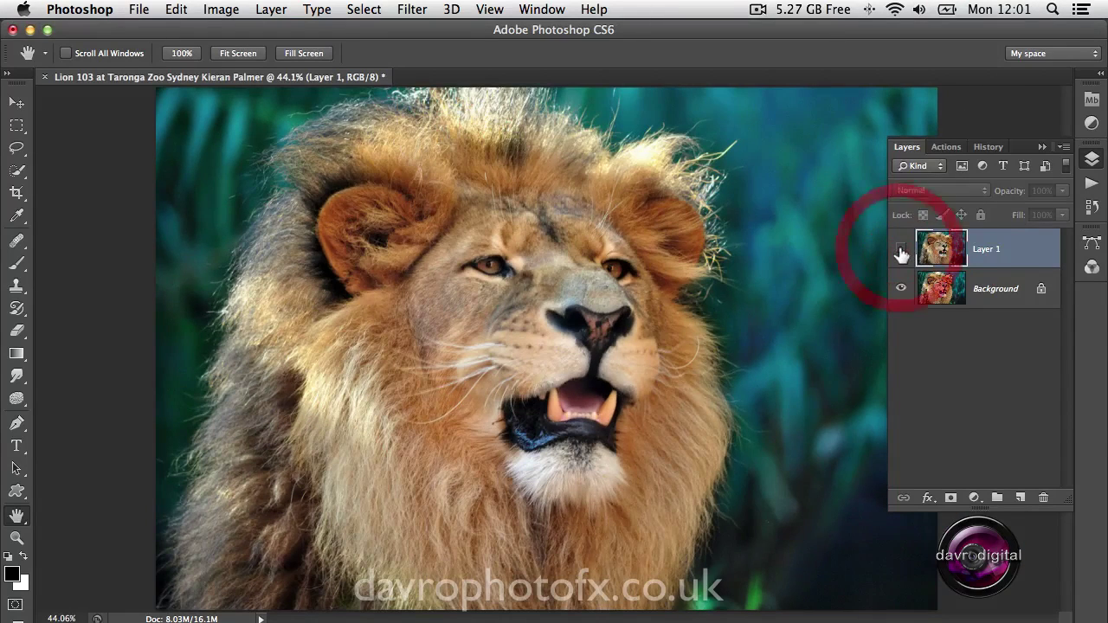
pyautogui.click(901, 251)
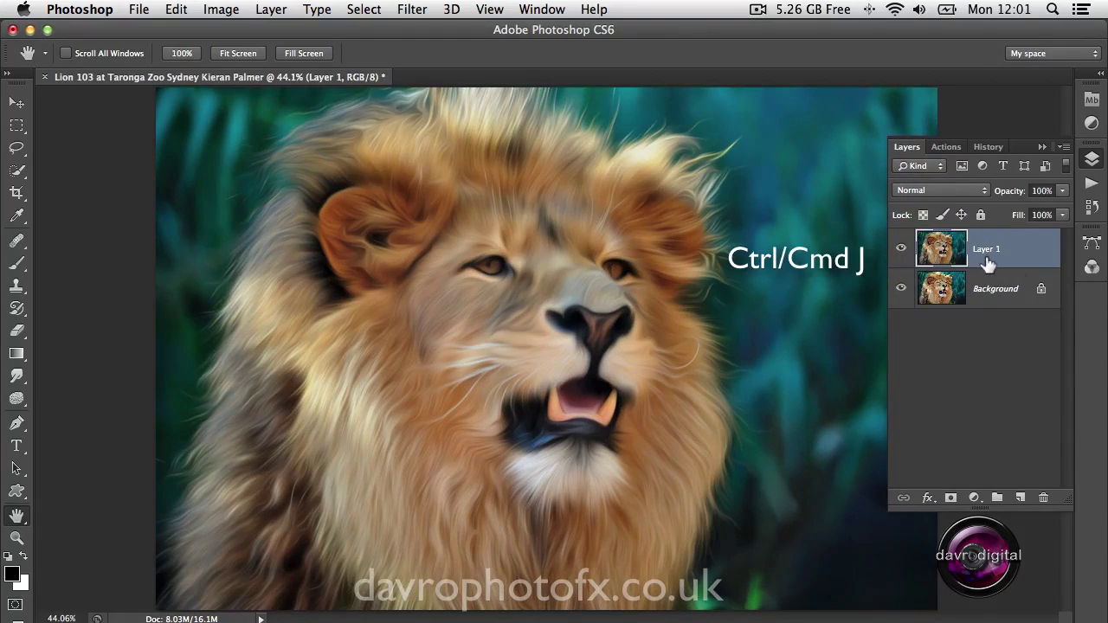
pyautogui.hotkey('ctrl', 'j')
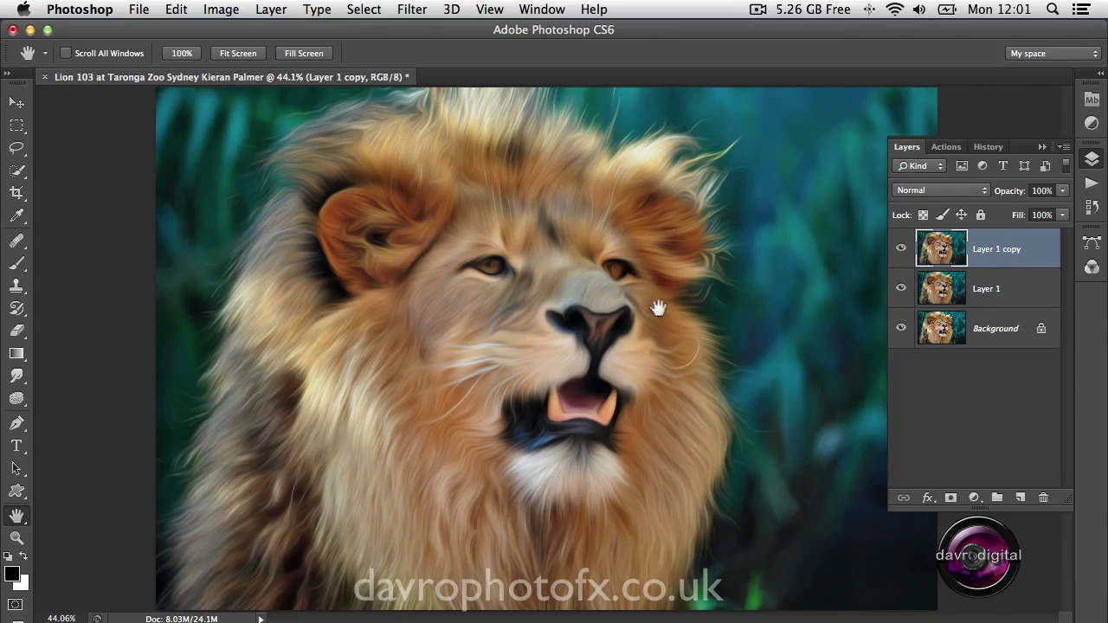
# Activate the Smudge Tool and reset its brush presets to the default set.
pyautogui.click(17, 378)
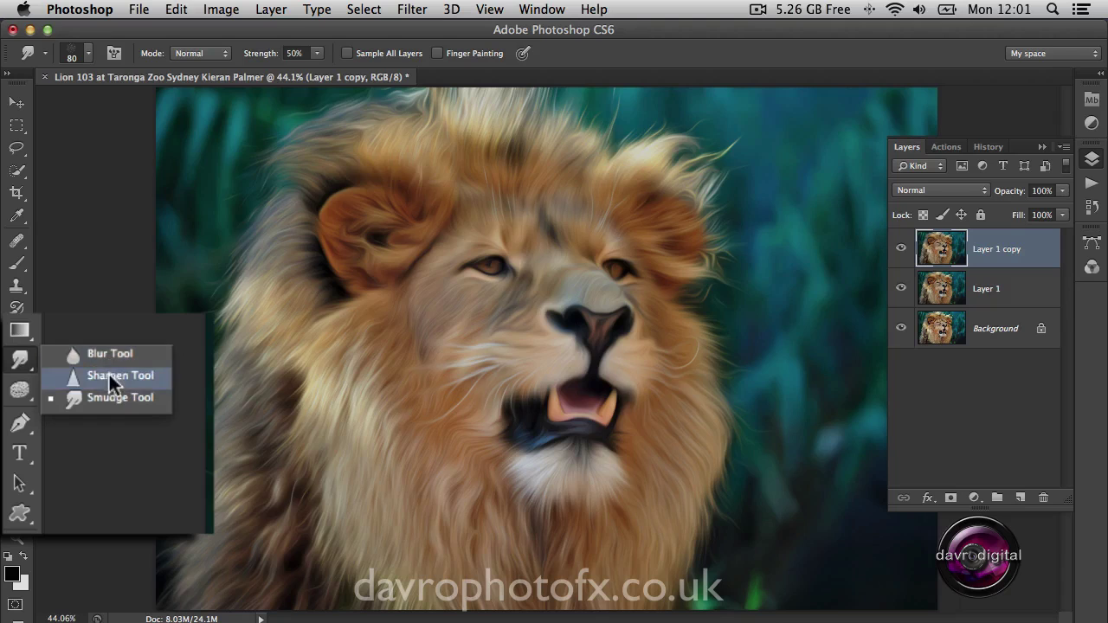
pyautogui.click(110, 399)
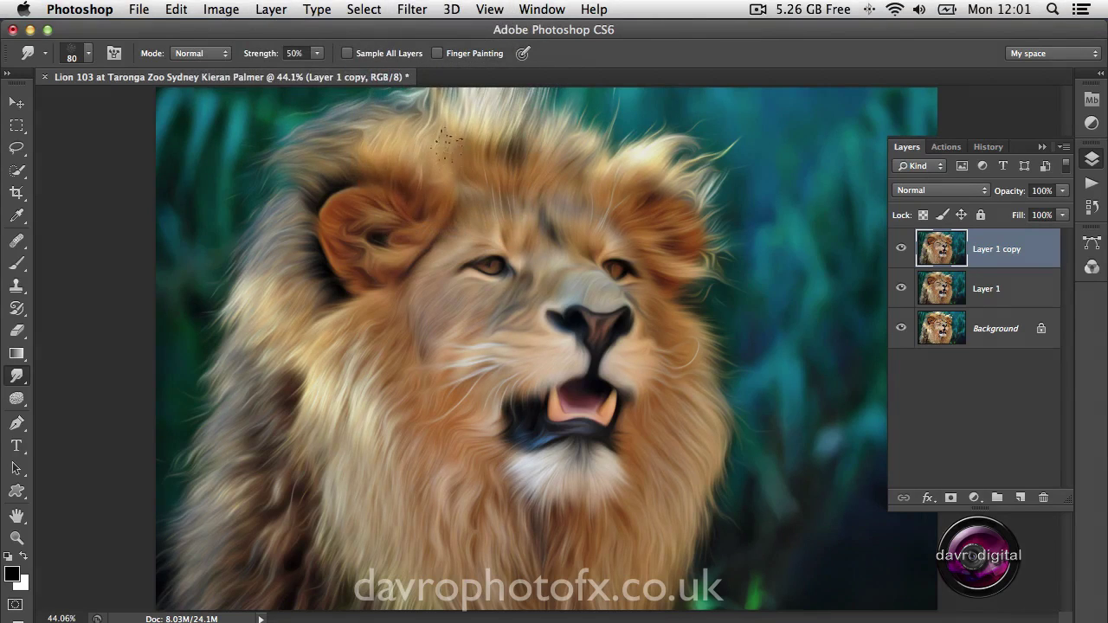
pyautogui.rightClick(453, 123)
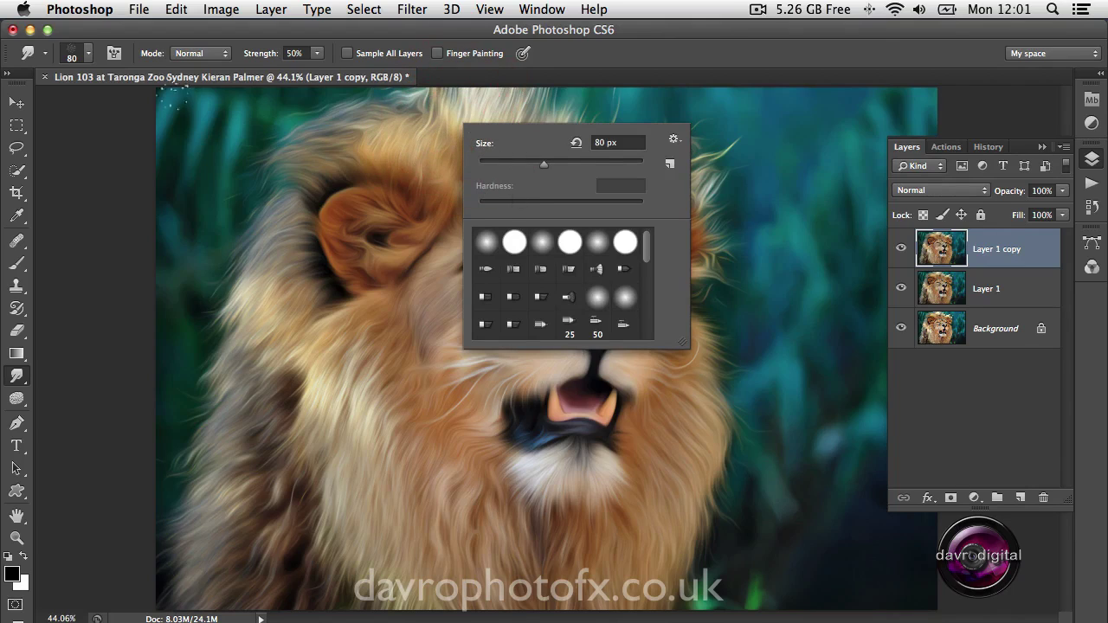
pyautogui.click(674, 140)
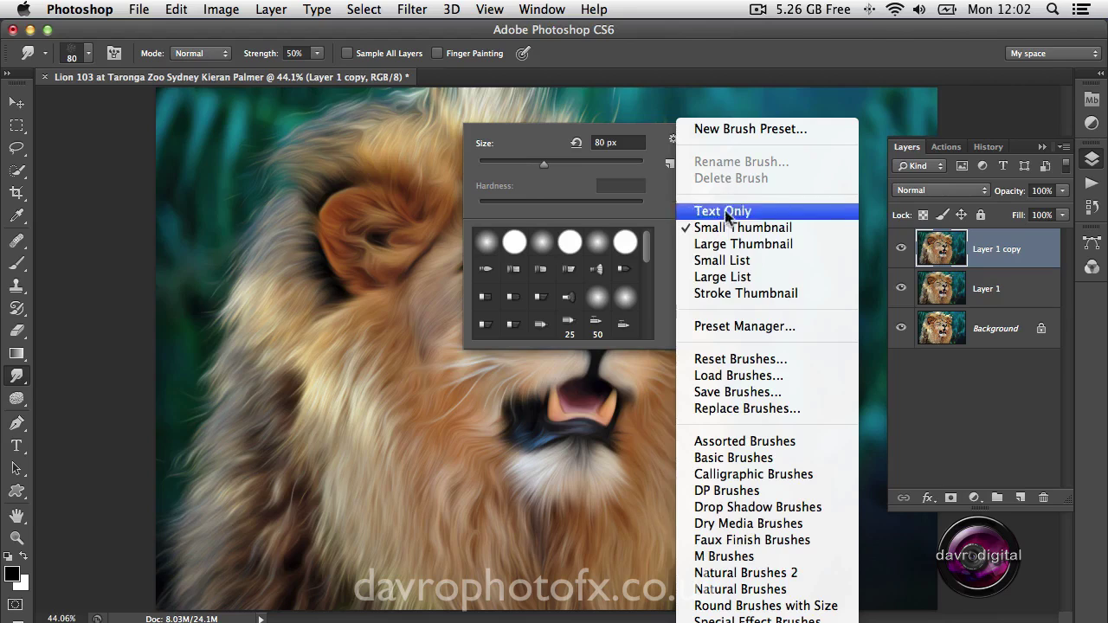
pyautogui.click(722, 358)
pyautogui.click(693, 263)
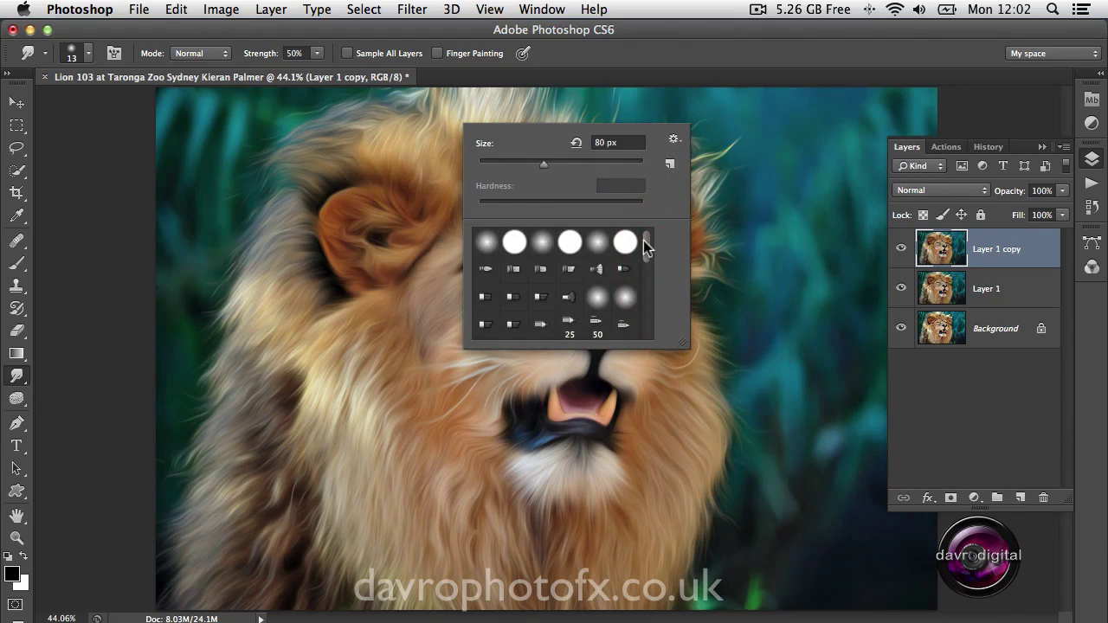
# Choose the 100 px speckled brush at the end of the preset list for the Smudge Tool.
pyautogui.moveTo(647, 245); pyautogui.dragTo(644, 322)
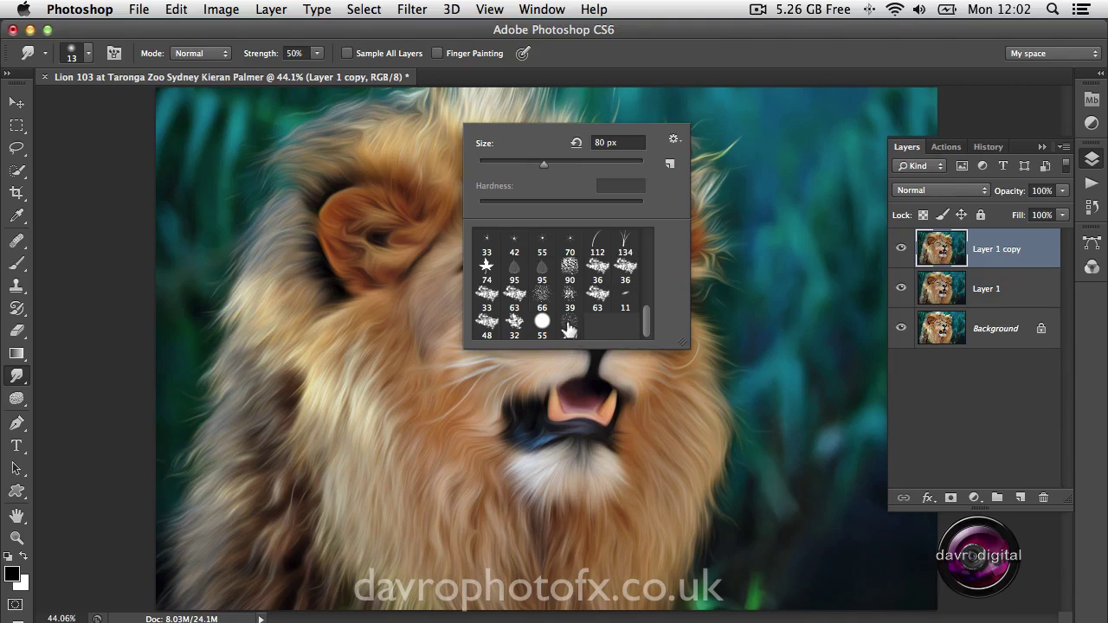
pyautogui.click(567, 324)
pyautogui.press('Return')
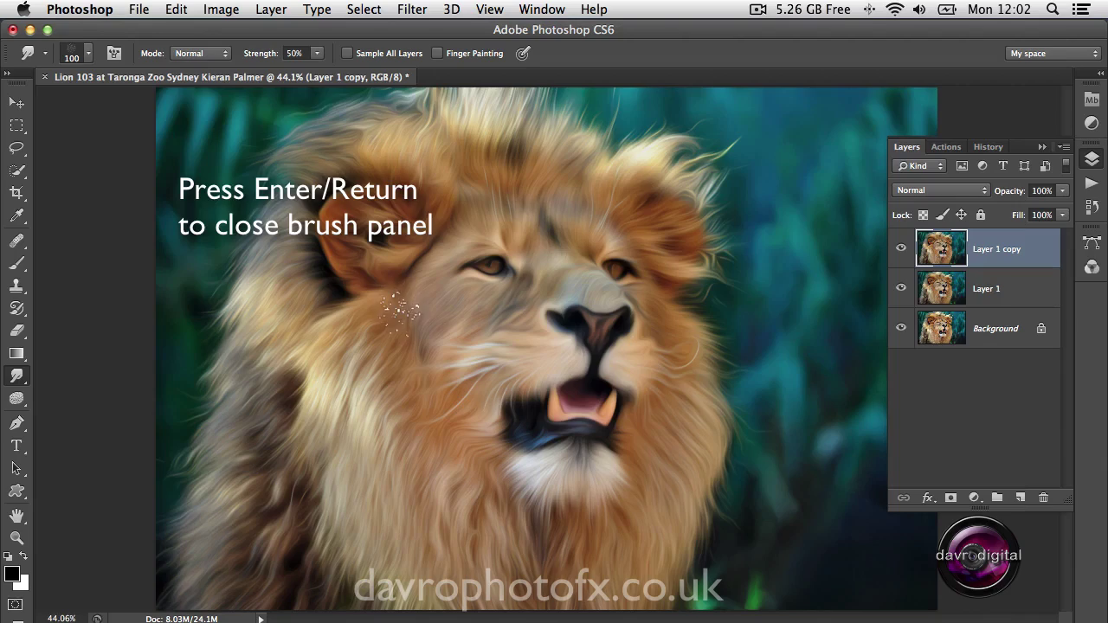
# Reduce the Smudge brush size to 60 px for working on the mane at 100% magnification.
pyautogui.press('super+space')
pyautogui.keyDown('super'); pyautogui.click(401, 312); pyautogui.keyUp('super')
pyautogui.keyDown('super'); pyautogui.click(401, 314); pyautogui.keyUp('super')
pyautogui.keyDown('super'); pyautogui.click(400, 314); pyautogui.keyUp('super')
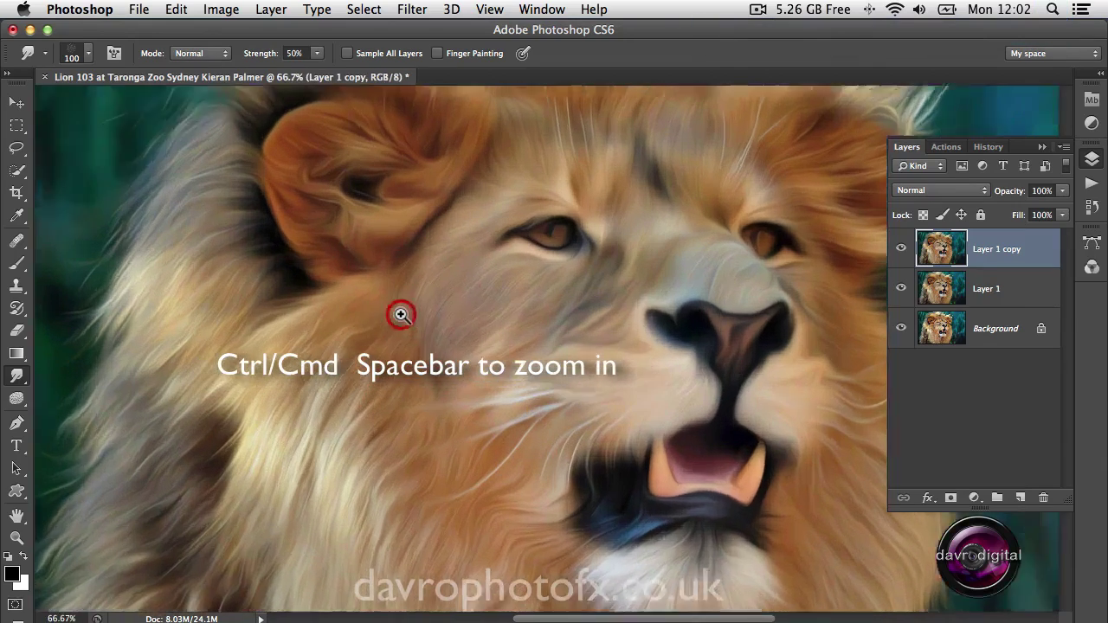
pyautogui.moveTo(408, 321); pyautogui.dragTo(470, 212)
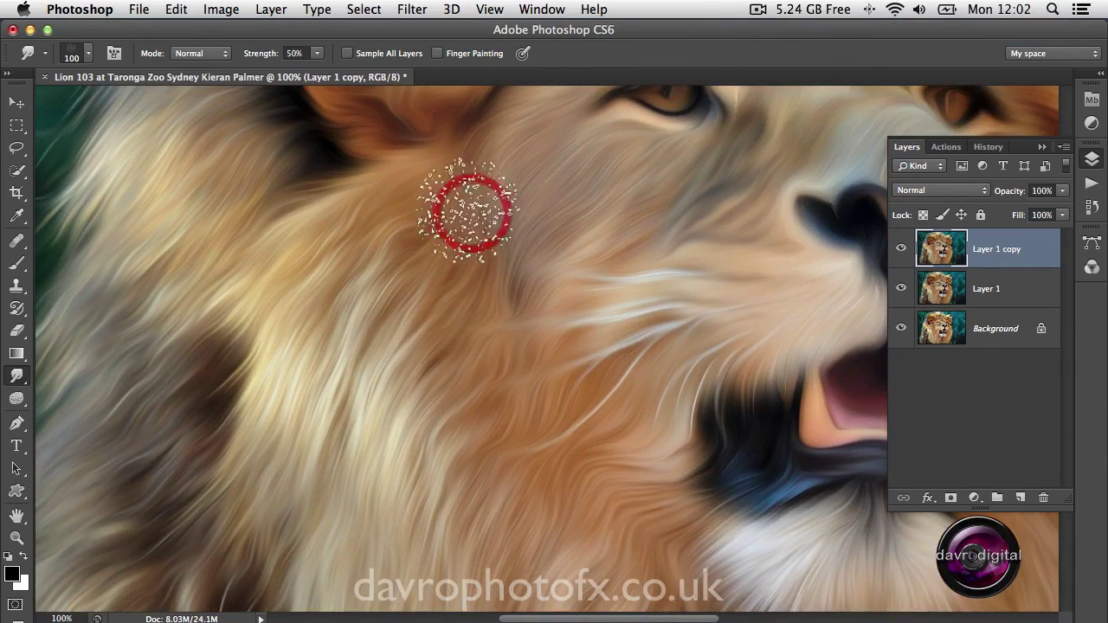
pyautogui.press('[')
pyautogui.press('[')
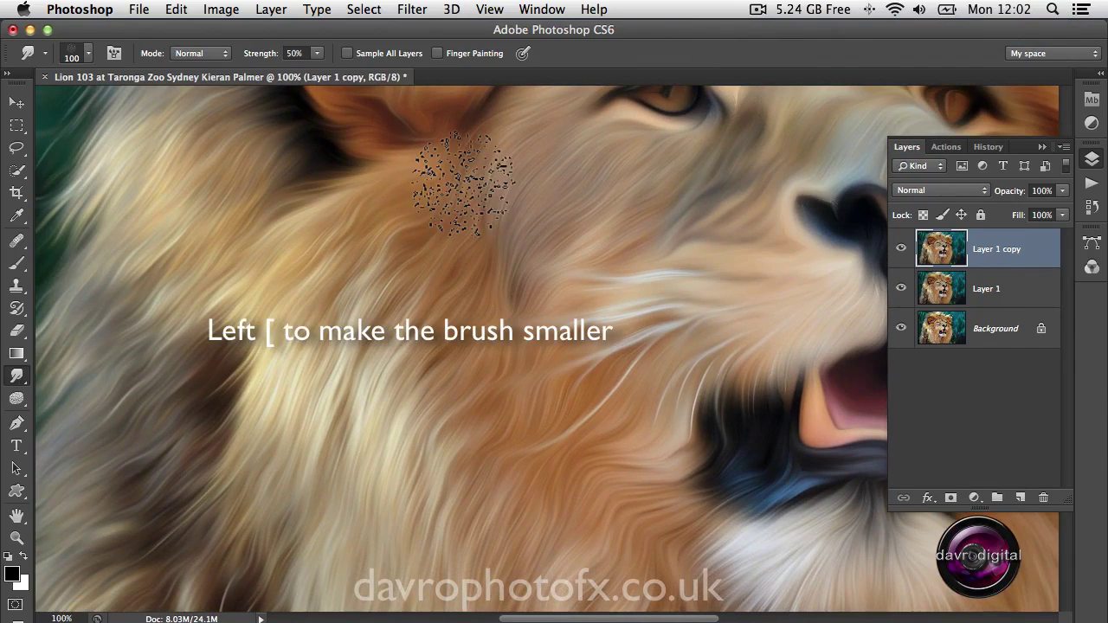
pyautogui.press('[')
pyautogui.press('[')
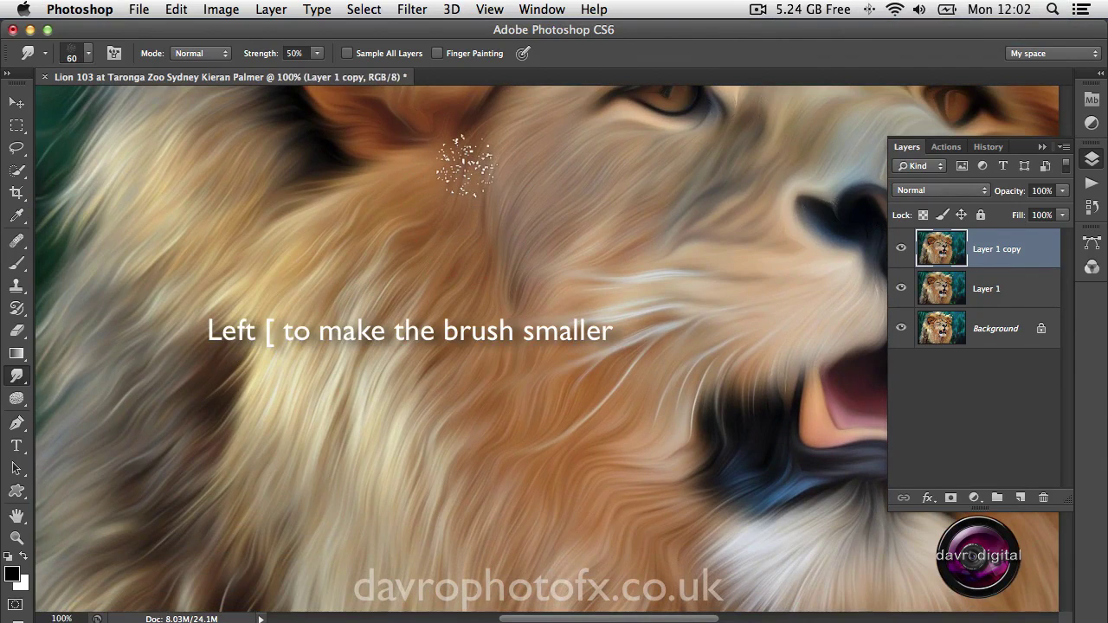
# Smudge the mane below the ear and beside the cheek at 50% strength, with strokes following the hair direction.
pyautogui.moveTo(430, 187)
pyautogui.mouseDown()
pyautogui.moveTo(361, 282)
pyautogui.moveTo(301, 402)
pyautogui.mouseUp()
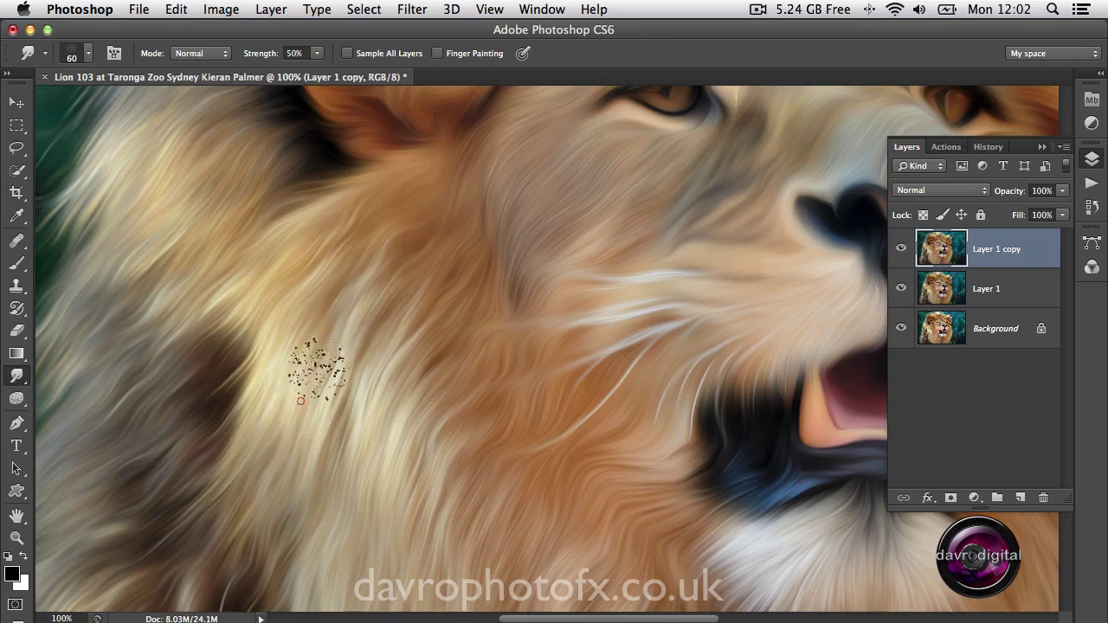
pyautogui.moveTo(340, 187); pyautogui.dragTo(251, 343)
pyautogui.moveTo(263, 187); pyautogui.dragTo(179, 237)
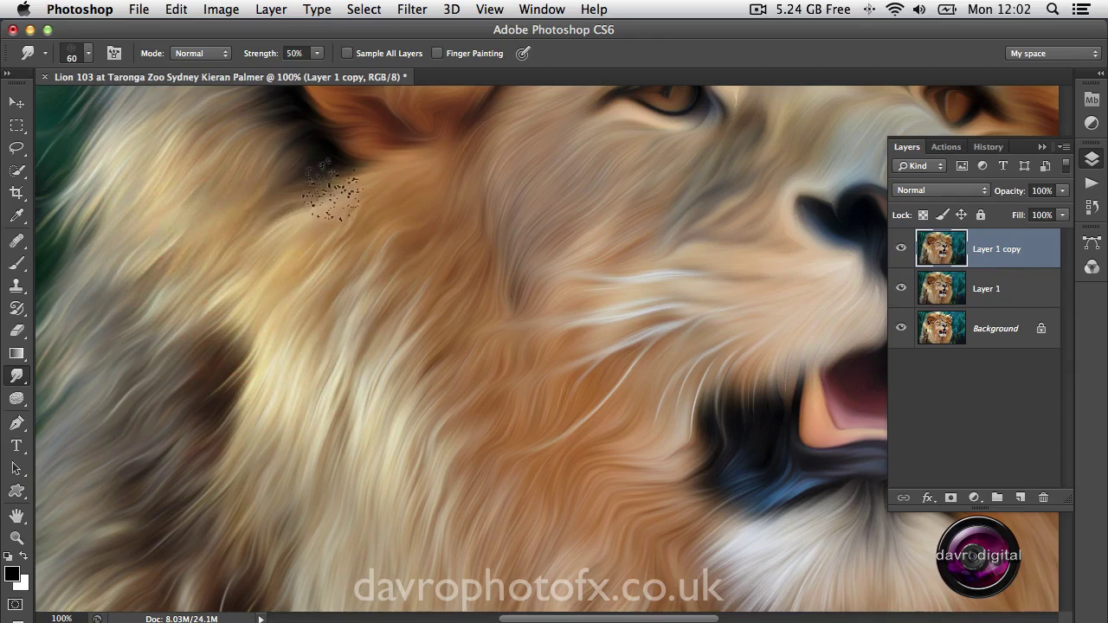
pyautogui.moveTo(332, 200)
pyautogui.mouseDown()
pyautogui.moveTo(220, 228)
pyautogui.moveTo(245, 163)
pyautogui.mouseUp()
pyautogui.click(161, 272)
pyautogui.click(279, 396)
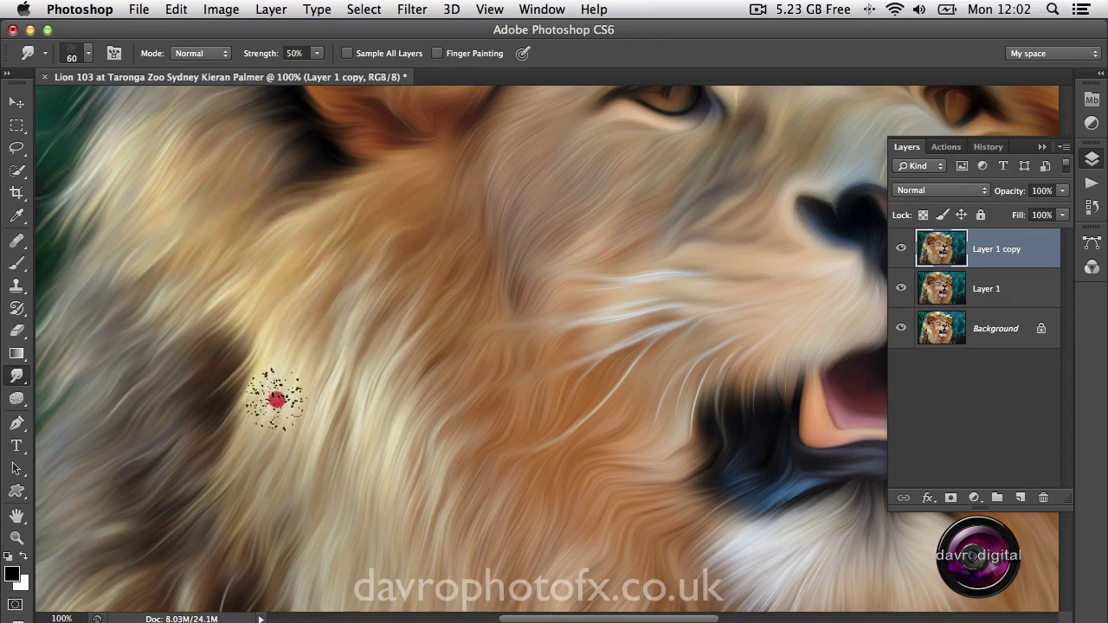
pyautogui.click(372, 395)
pyautogui.click(330, 474)
pyautogui.moveTo(495, 368); pyautogui.dragTo(386, 504)
pyautogui.moveTo(476, 320)
pyautogui.mouseDown()
pyautogui.moveTo(396, 388)
pyautogui.moveTo(379, 469)
pyautogui.mouseUp()
# Set the Smudge strength to 60% and stroke the light and orange hair of the lower mane downwards along its flow.
pyautogui.press('6')
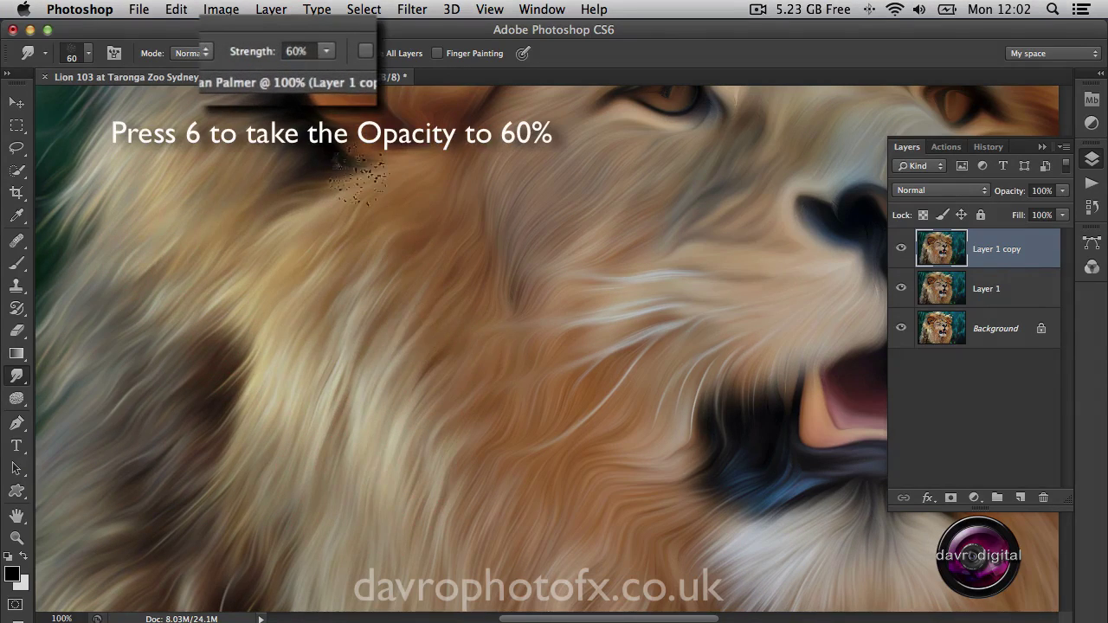
pyautogui.moveTo(430, 366); pyautogui.dragTo(409, 136)
pyautogui.moveTo(404, 258); pyautogui.dragTo(391, 380)
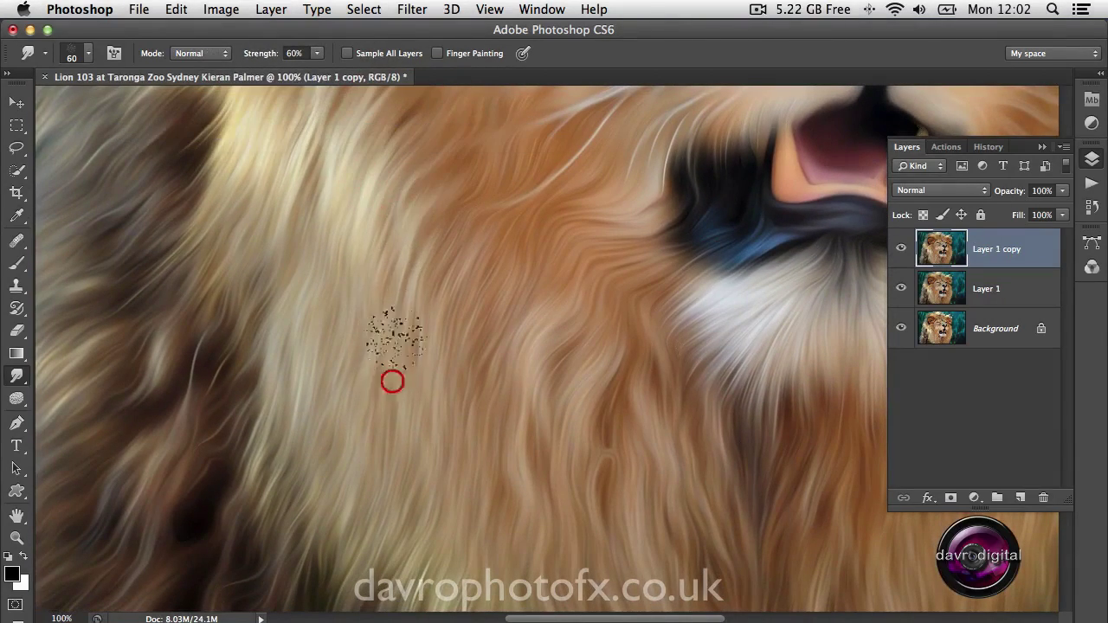
pyautogui.moveTo(391, 334); pyautogui.dragTo(365, 462)
pyautogui.moveTo(528, 268); pyautogui.dragTo(491, 426)
pyautogui.moveTo(558, 280); pyautogui.dragTo(514, 429)
pyautogui.moveTo(538, 388)
pyautogui.mouseDown()
pyautogui.moveTo(543, 235)
pyautogui.moveTo(509, 479)
pyautogui.mouseUp()
pyautogui.click(386, 407)
pyautogui.click(345, 354)
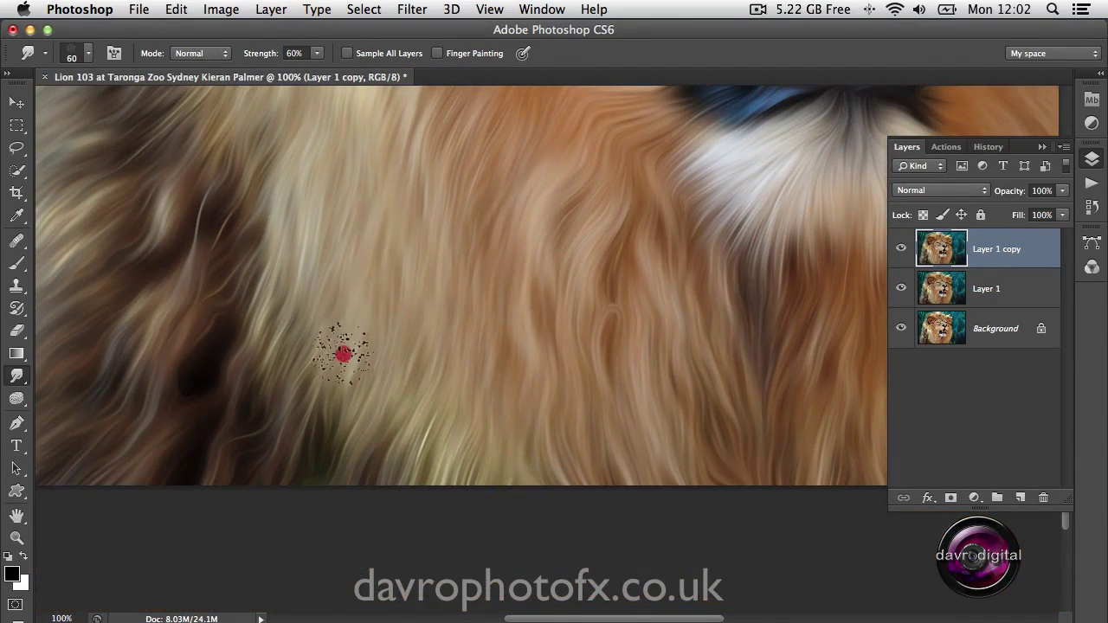
pyautogui.click(303, 355)
# Smudge the dark fur in the lower-left corner of the lion's mane with diagonal strokes towards its outer edge.
pyautogui.moveTo(285, 249); pyautogui.dragTo(280, 267)
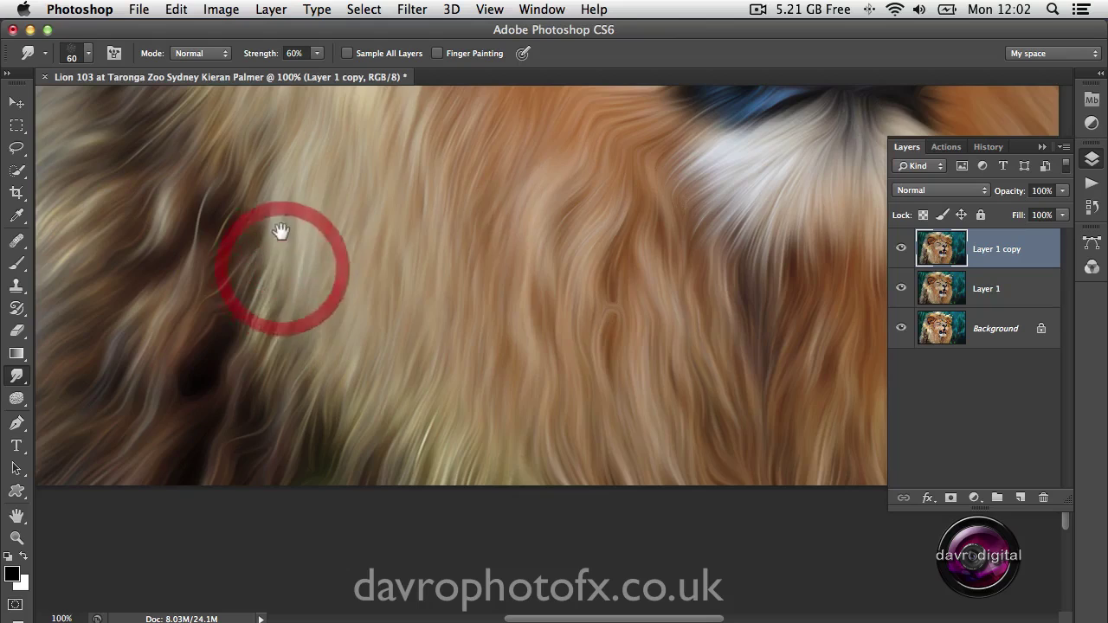
pyautogui.moveTo(357, 232); pyautogui.dragTo(577, 200)
pyautogui.moveTo(437, 263)
pyautogui.mouseDown()
pyautogui.moveTo(303, 429)
pyautogui.moveTo(300, 462)
pyautogui.mouseUp()
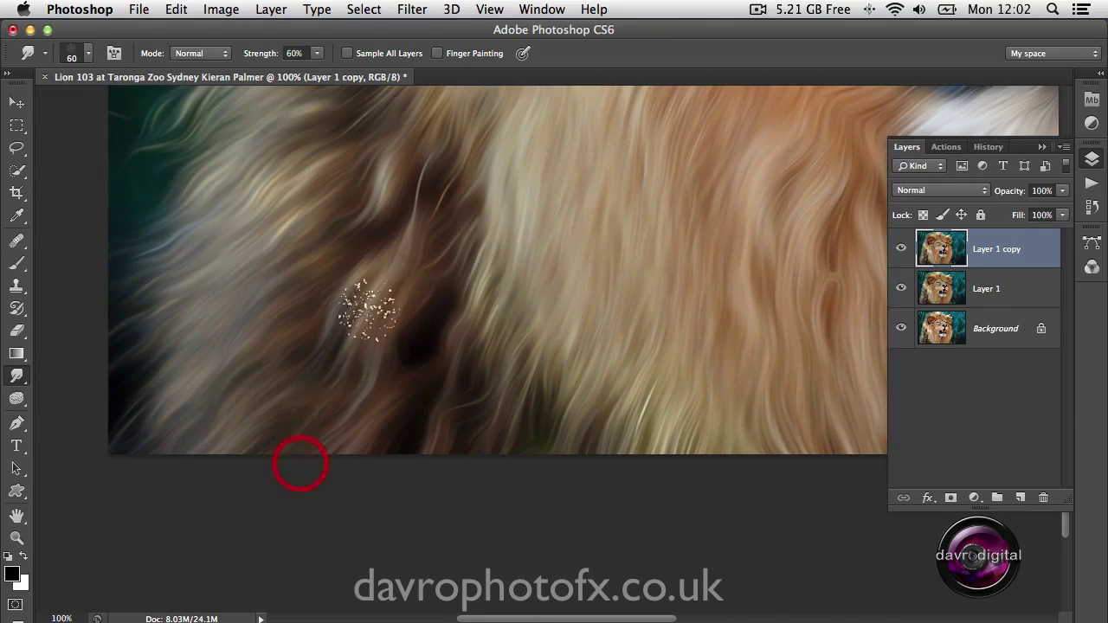
pyautogui.moveTo(331, 213)
pyautogui.mouseDown()
pyautogui.moveTo(240, 378)
pyautogui.moveTo(190, 388)
pyautogui.mouseUp()
pyautogui.moveTo(210, 267); pyautogui.dragTo(136, 317)
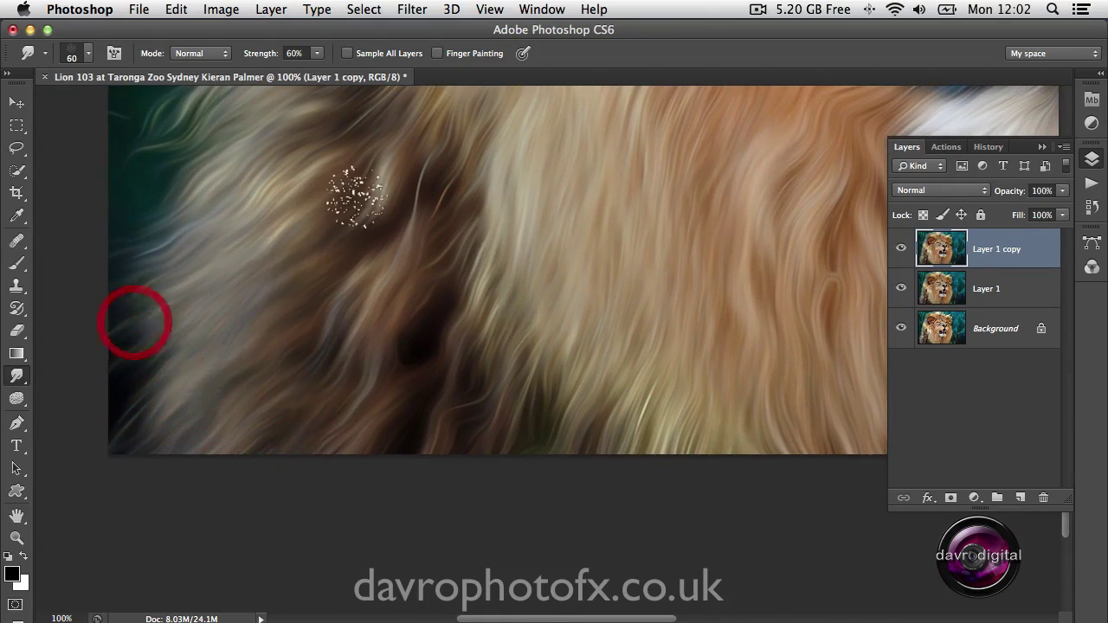
pyautogui.moveTo(265, 161); pyautogui.dragTo(158, 225)
# Smudge the grey hair along the middle of the mane's left edge outwards, working up towards the ear.
pyautogui.moveTo(309, 158); pyautogui.dragTo(324, 302)
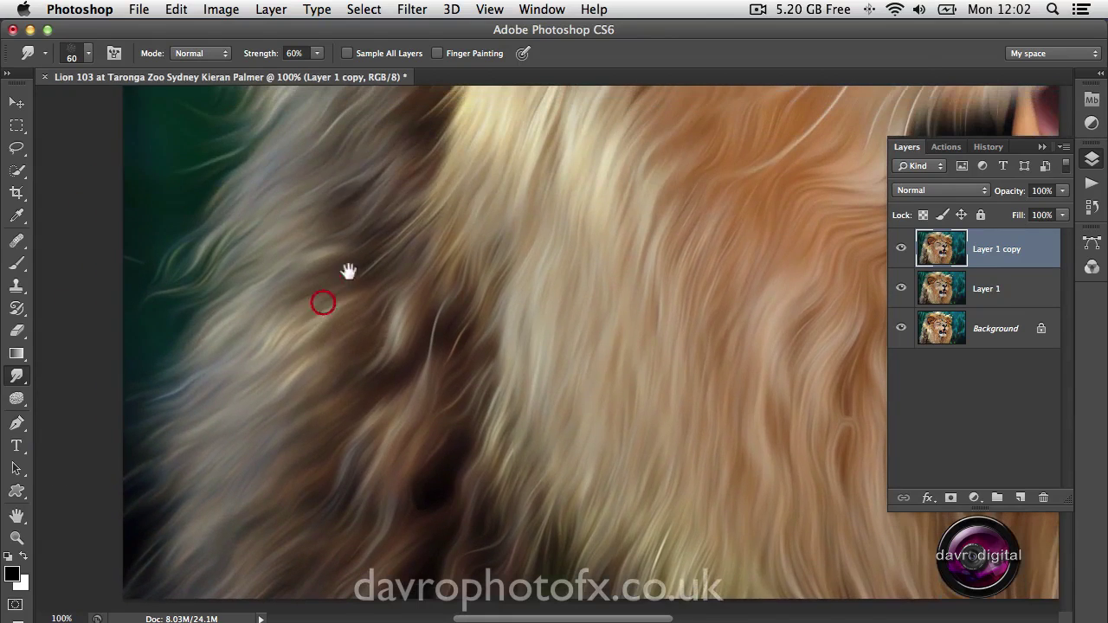
pyautogui.moveTo(369, 202); pyautogui.dragTo(227, 321)
pyautogui.moveTo(280, 186); pyautogui.dragTo(230, 250)
pyautogui.moveTo(396, 141)
pyautogui.mouseDown()
pyautogui.moveTo(378, 176)
pyautogui.moveTo(390, 240)
pyautogui.mouseUp()
pyautogui.moveTo(295, 279); pyautogui.dragTo(270, 303)
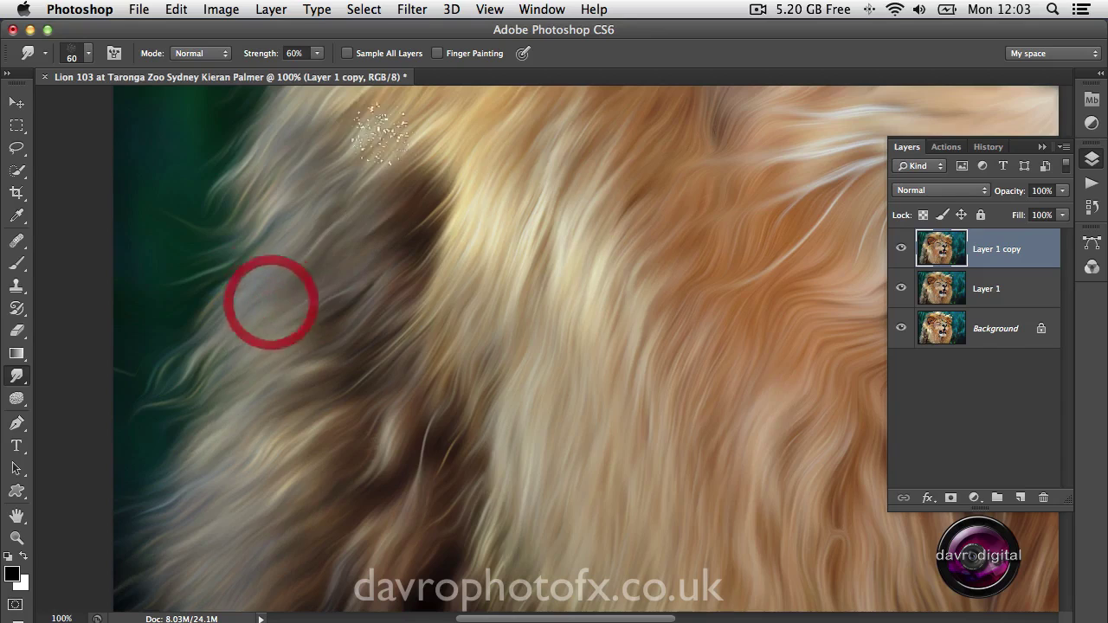
pyautogui.moveTo(303, 161); pyautogui.dragTo(241, 212)
# Smudge the mane beneath the lion's chin with long downward strokes reaching the image's lower edge.
pyautogui.moveTo(503, 250)
pyautogui.mouseDown()
pyautogui.moveTo(235, 44)
pyautogui.moveTo(144, 8)
pyautogui.mouseUp()
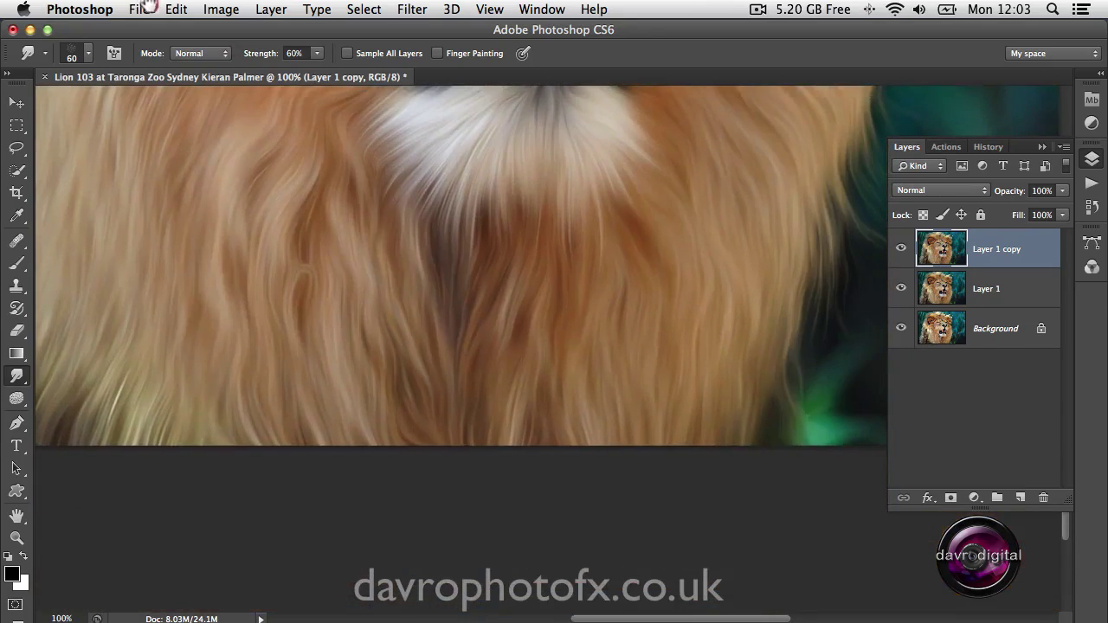
pyautogui.moveTo(388, 350); pyautogui.dragTo(402, 446)
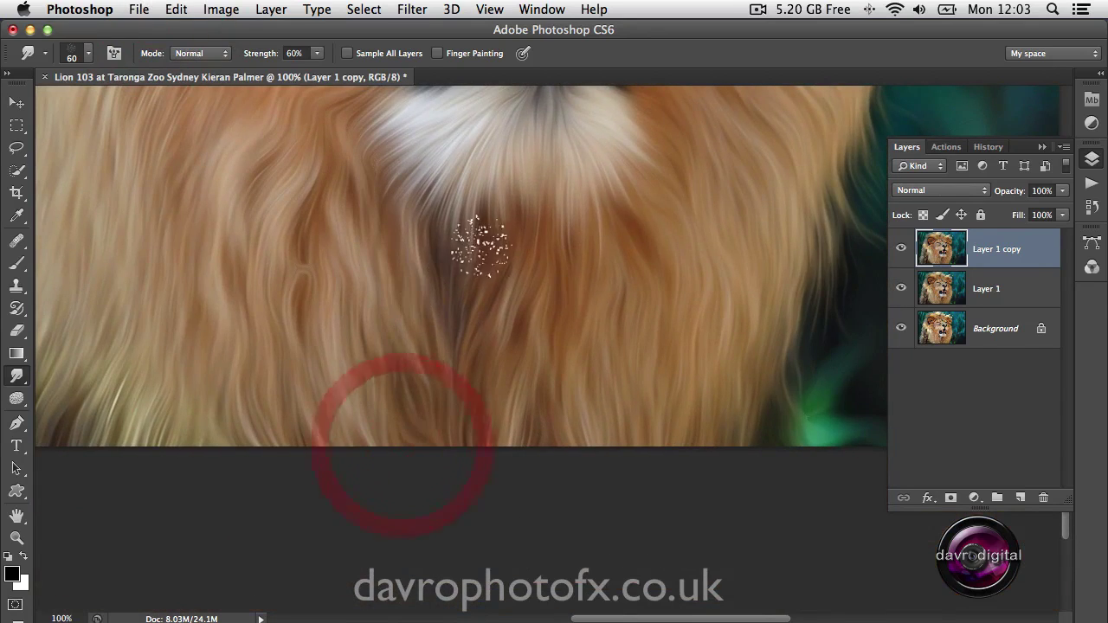
pyautogui.moveTo(483, 253); pyautogui.dragTo(436, 445)
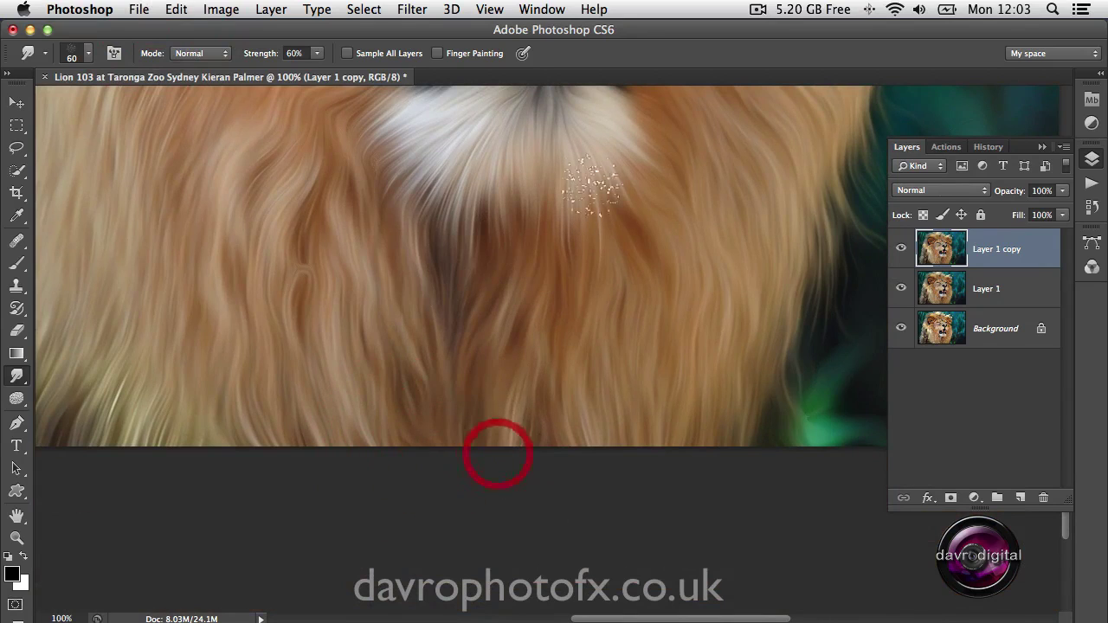
pyautogui.moveTo(693, 427); pyautogui.dragTo(675, 438)
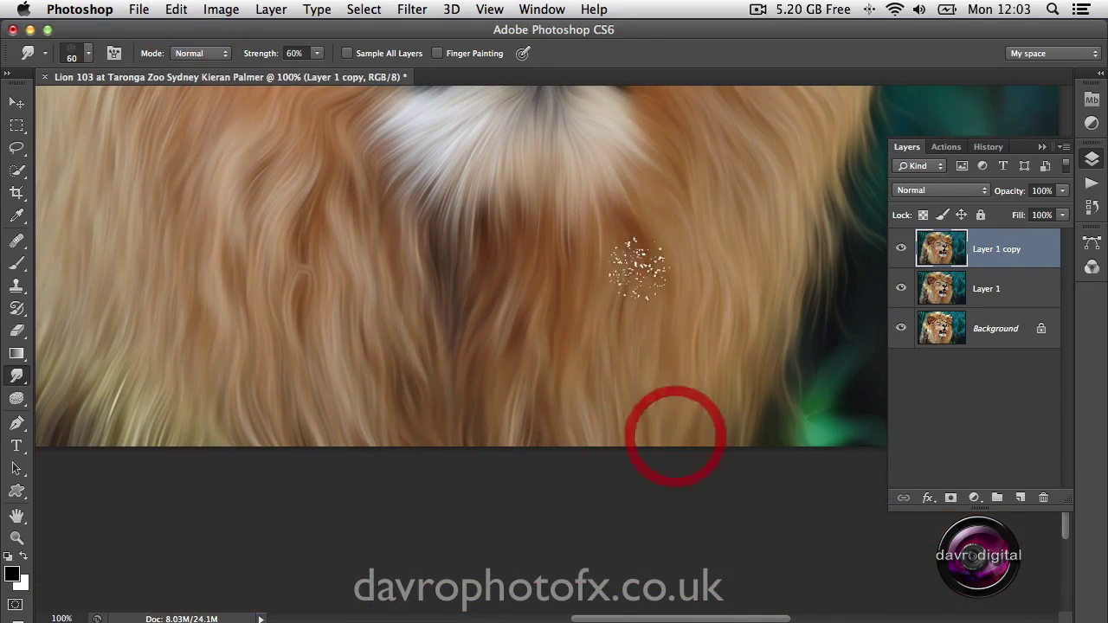
pyautogui.moveTo(635, 269); pyautogui.dragTo(629, 435)
pyautogui.moveTo(658, 265); pyautogui.dragTo(626, 402)
# Smudge the white chin fur outwards and downwards, and blend the dark hair just below it.
pyautogui.moveTo(563, 270); pyautogui.dragTo(592, 306)
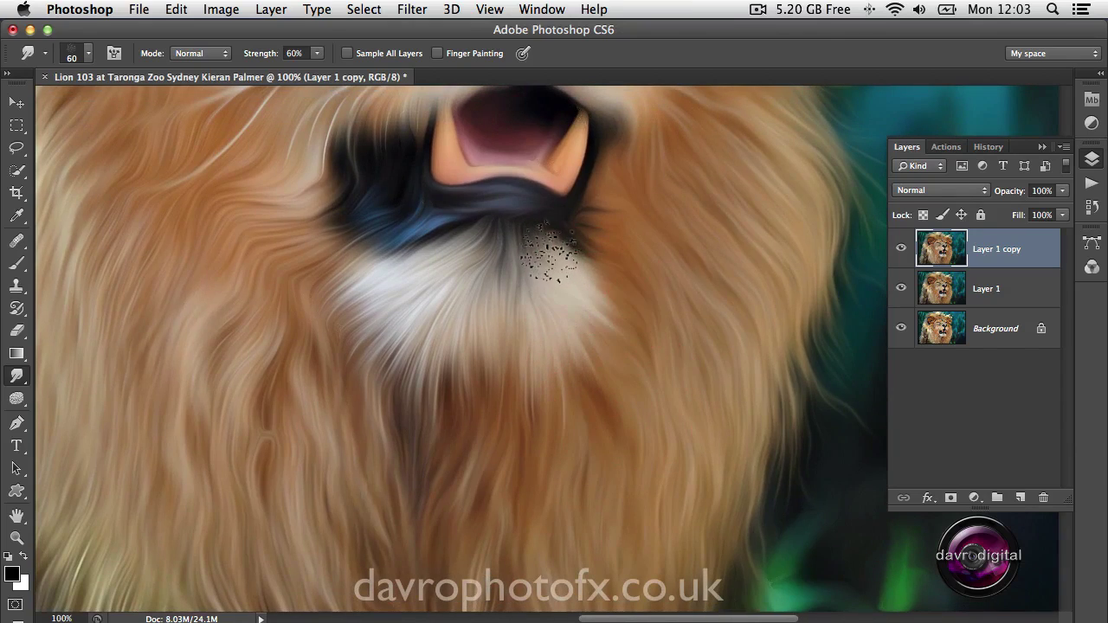
pyautogui.moveTo(543, 263); pyautogui.dragTo(544, 340)
pyautogui.moveTo(485, 277)
pyautogui.mouseDown()
pyautogui.moveTo(520, 324)
pyautogui.moveTo(515, 347)
pyautogui.mouseUp()
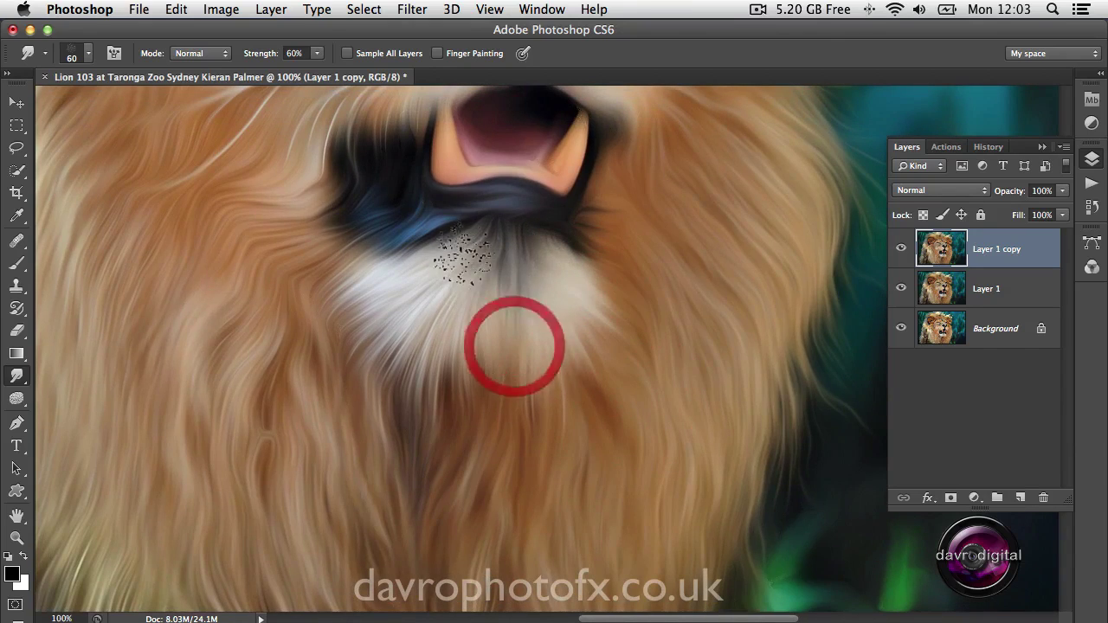
pyautogui.moveTo(457, 249)
pyautogui.mouseDown()
pyautogui.moveTo(432, 290)
pyautogui.moveTo(474, 256)
pyautogui.moveTo(375, 318)
pyautogui.mouseUp()
pyautogui.moveTo(475, 308)
pyautogui.mouseDown()
pyautogui.moveTo(465, 358)
pyautogui.moveTo(431, 367)
pyautogui.moveTo(414, 351)
pyautogui.moveTo(410, 388)
pyautogui.mouseUp()
pyautogui.click(460, 511)
pyautogui.moveTo(460, 512); pyautogui.dragTo(447, 474)
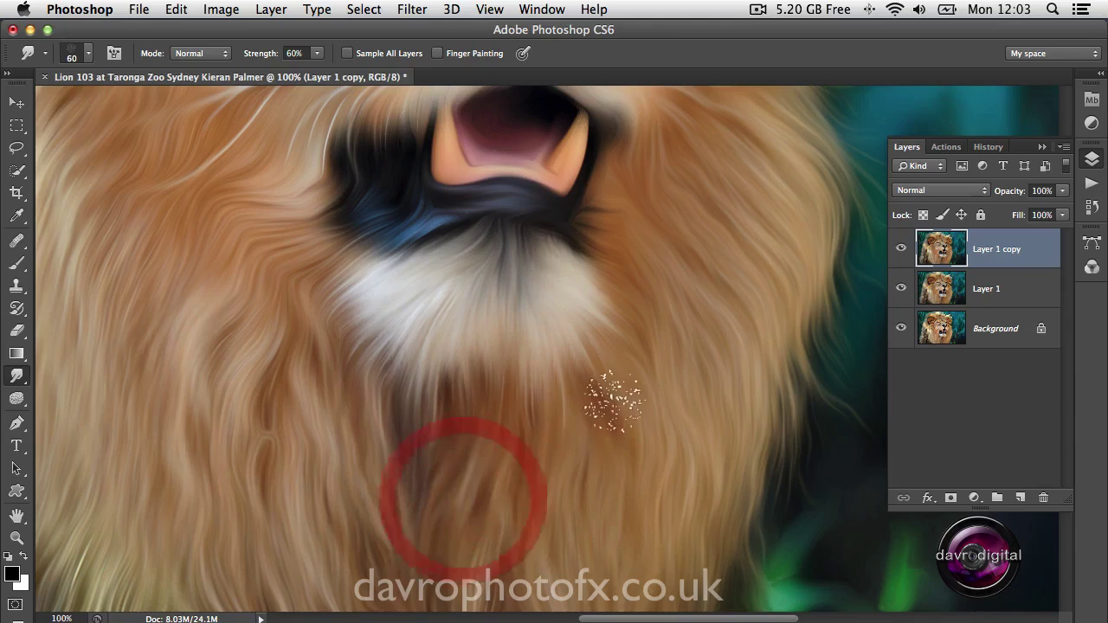
# Smudge the orange mane to the right of the chin along its flow, down and out to its outer edge.
pyautogui.moveTo(654, 504); pyautogui.dragTo(677, 530)
pyautogui.moveTo(688, 328); pyautogui.dragTo(728, 456)
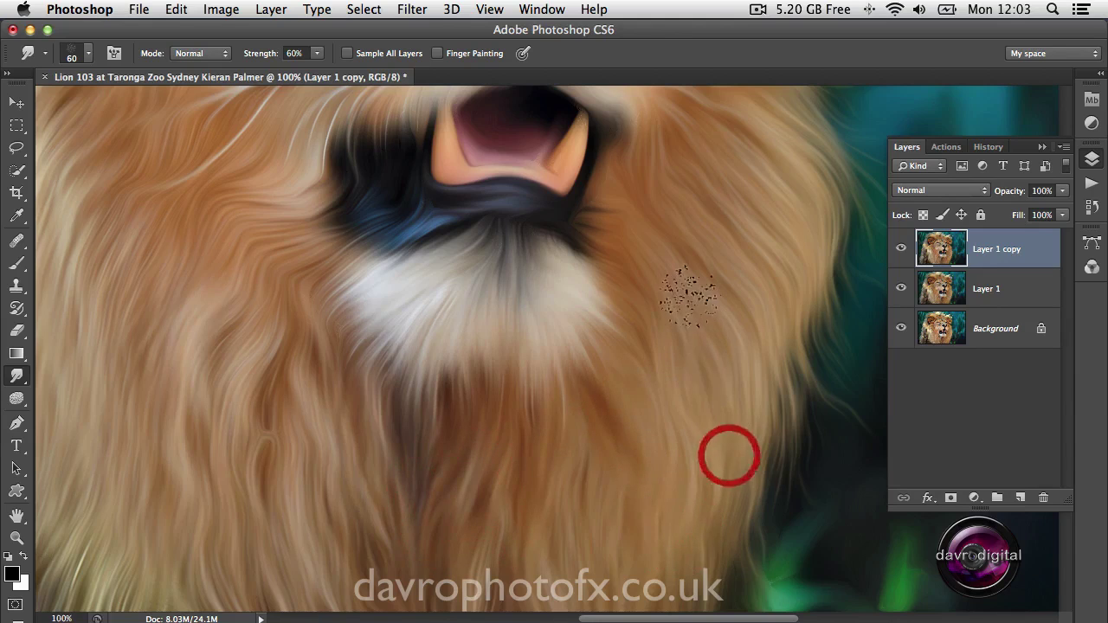
pyautogui.moveTo(653, 245); pyautogui.dragTo(701, 336)
pyautogui.moveTo(720, 258); pyautogui.dragTo(752, 309)
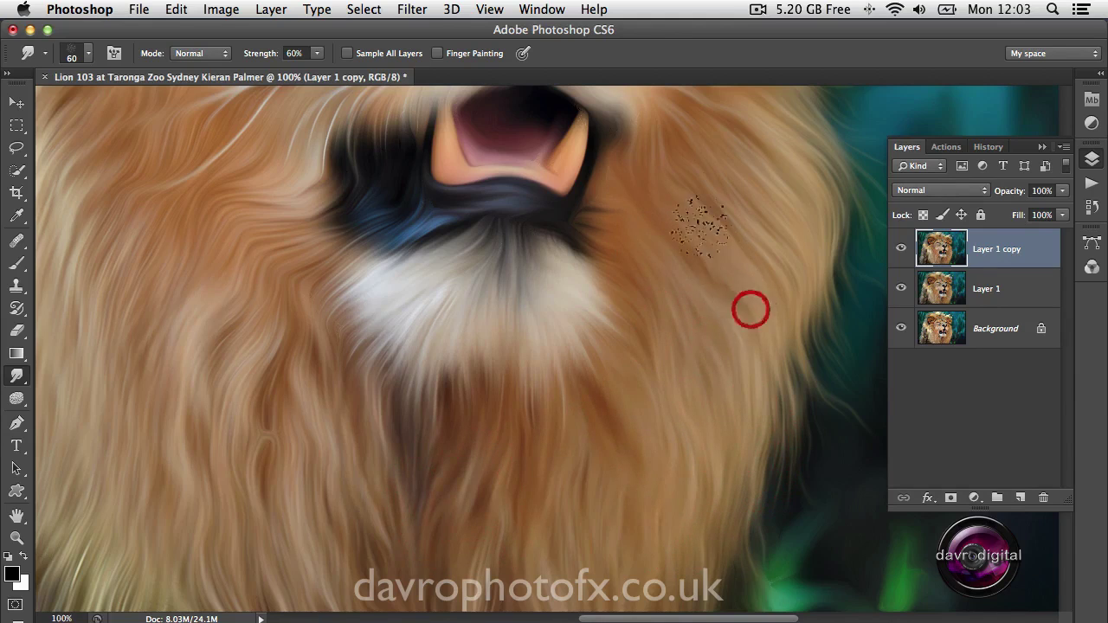
pyautogui.moveTo(769, 242); pyautogui.dragTo(776, 268)
pyautogui.moveTo(811, 302)
pyautogui.mouseDown()
pyautogui.moveTo(792, 397)
pyautogui.moveTo(749, 372)
pyautogui.moveTo(789, 510)
pyautogui.mouseUp()
pyautogui.moveTo(750, 409); pyautogui.dragTo(771, 538)
pyautogui.moveTo(744, 481); pyautogui.dragTo(744, 608)
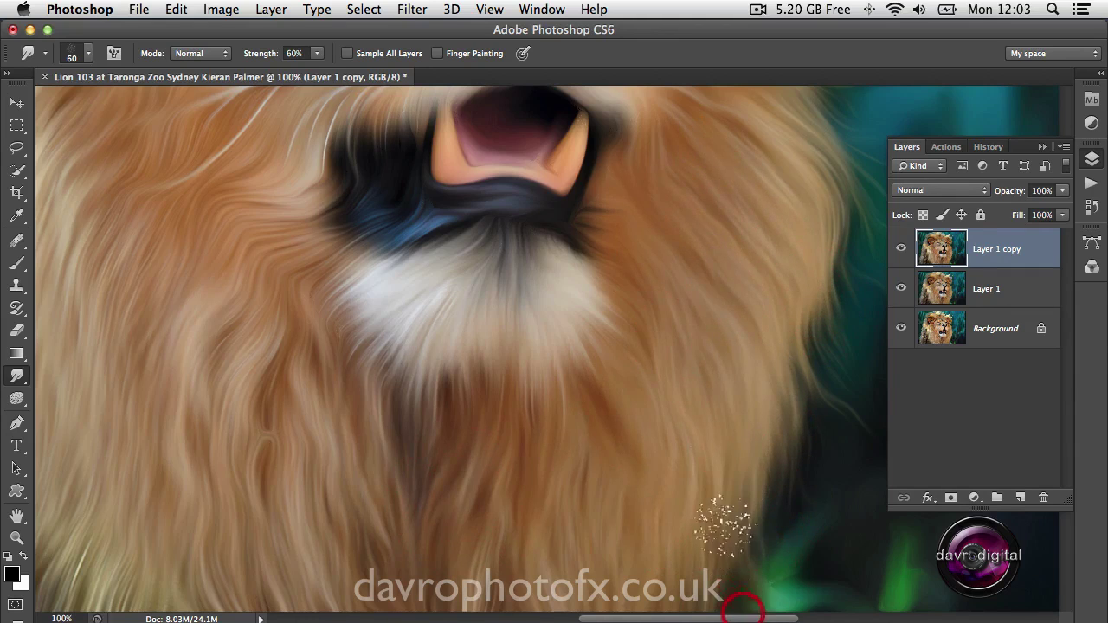
# Smudge the mane's right edge beside the muzzle outwards over the teal background, working up to just below the ear.
pyautogui.moveTo(725, 195)
pyautogui.mouseDown()
pyautogui.moveTo(690, 382)
pyautogui.moveTo(661, 425)
pyautogui.mouseUp()
pyautogui.moveTo(767, 450); pyautogui.dragTo(779, 465)
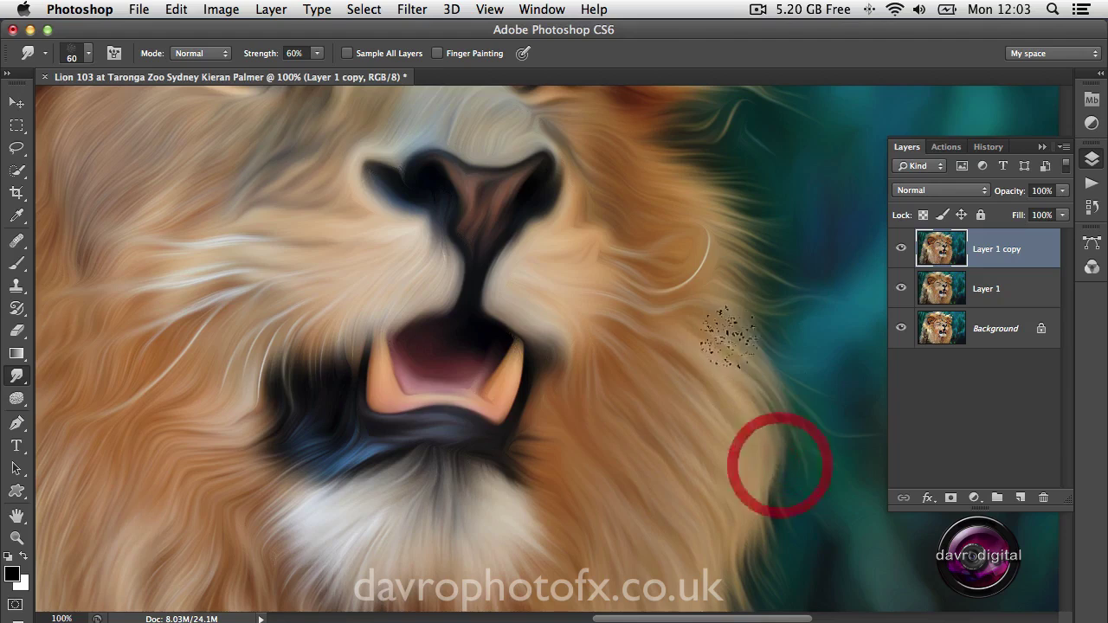
pyautogui.moveTo(722, 334); pyautogui.dragTo(821, 460)
pyautogui.moveTo(733, 275)
pyautogui.mouseDown()
pyautogui.moveTo(801, 395)
pyautogui.moveTo(765, 258)
pyautogui.moveTo(821, 306)
pyautogui.mouseUp()
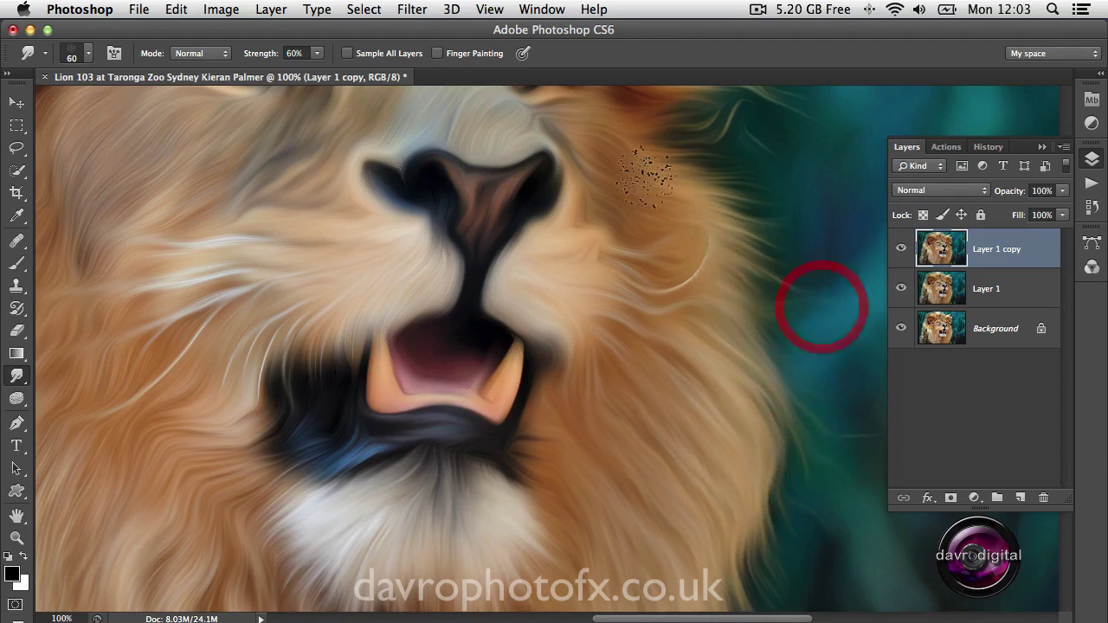
pyautogui.moveTo(653, 177); pyautogui.dragTo(764, 236)
pyautogui.moveTo(650, 152); pyautogui.dragTo(817, 194)
pyautogui.moveTo(578, 162)
pyautogui.mouseDown()
pyautogui.moveTo(677, 226)
pyautogui.moveTo(636, 313)
pyautogui.moveTo(630, 372)
pyautogui.mouseUp()
pyautogui.moveTo(630, 349); pyautogui.dragTo(676, 381)
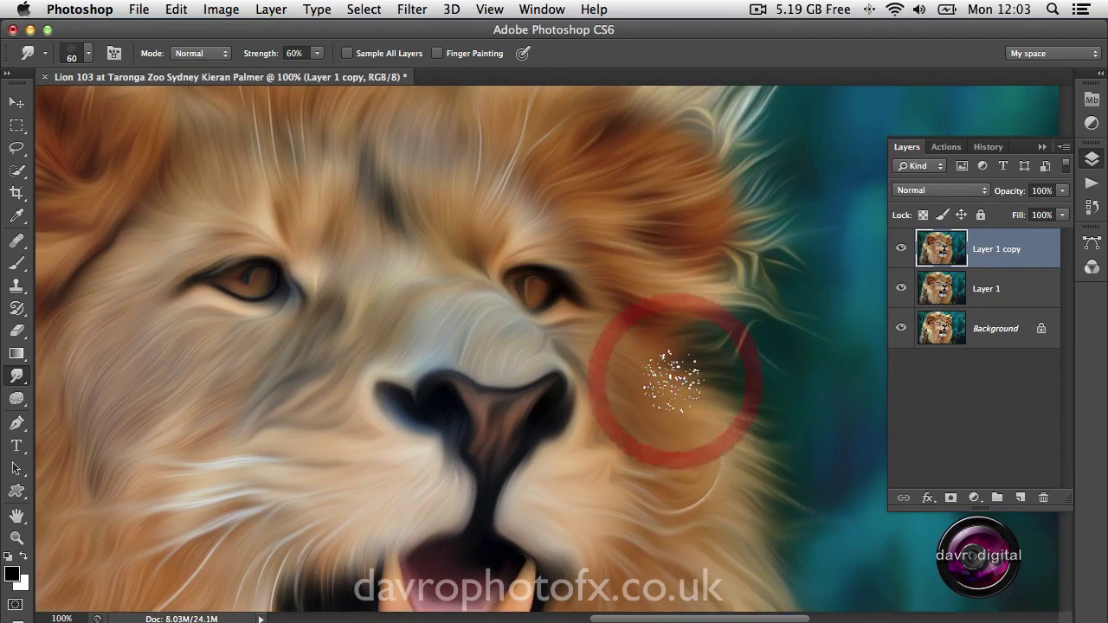
pyautogui.click(651, 375)
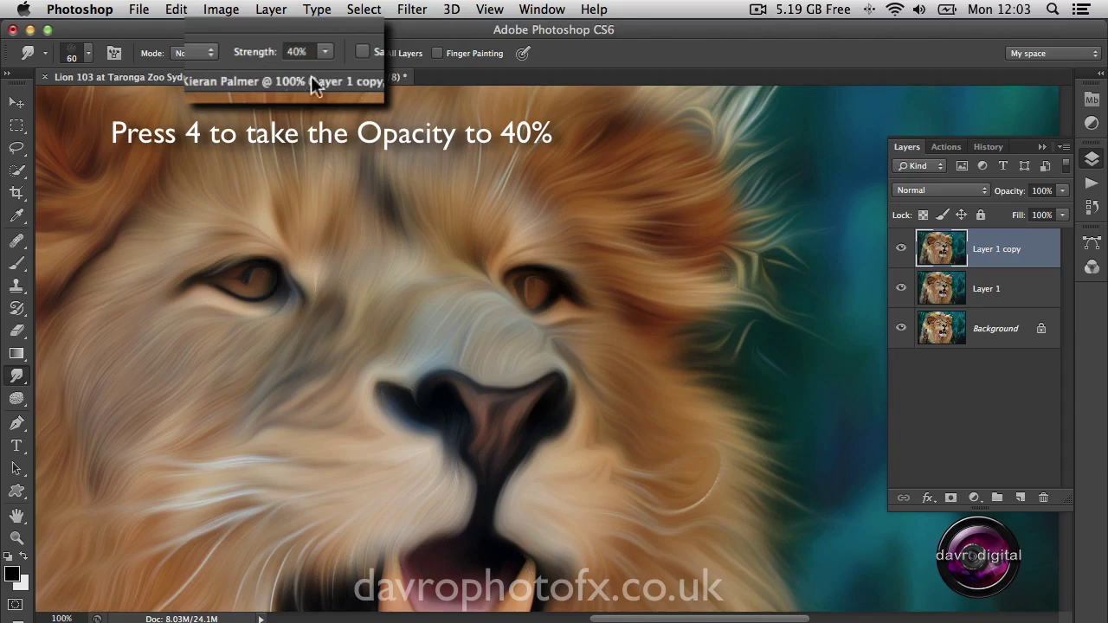
# Set the Smudge strength to 40% and smooth the short fur on the nose bridge, muzzle and cheek below the left-hand eye.
pyautogui.moveTo(490, 361)
pyautogui.mouseDown()
pyautogui.moveTo(468, 381)
pyautogui.moveTo(476, 359)
pyautogui.moveTo(441, 365)
pyautogui.moveTo(432, 343)
pyautogui.moveTo(437, 387)
pyautogui.mouseUp()
pyautogui.moveTo(598, 475); pyautogui.dragTo(508, 503)
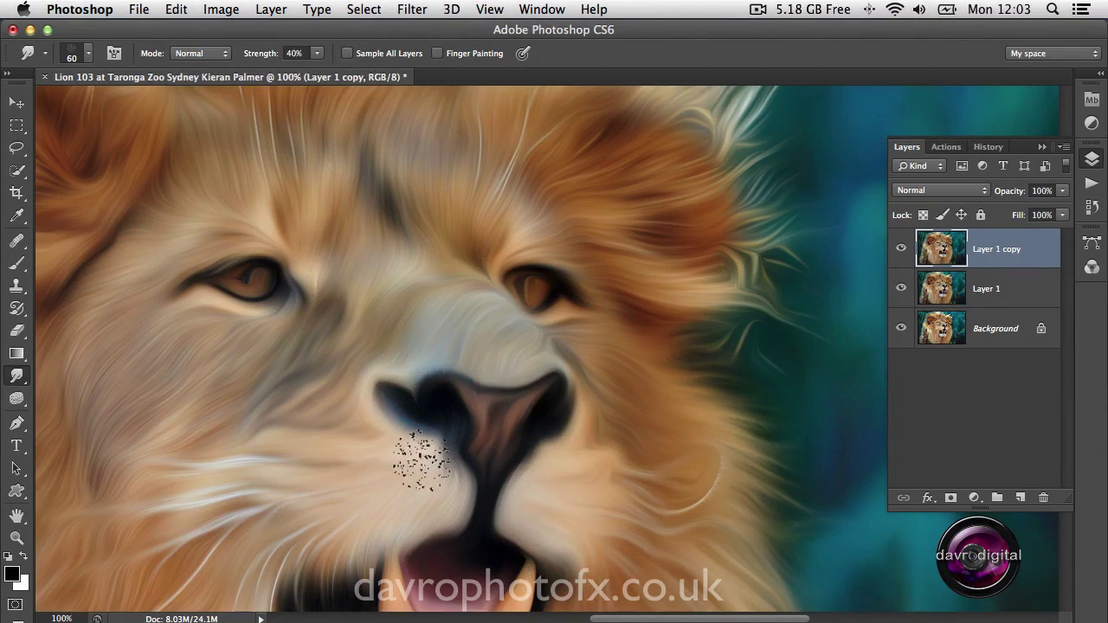
pyautogui.click(419, 519)
pyautogui.moveTo(418, 519)
pyautogui.mouseDown()
pyautogui.moveTo(395, 497)
pyautogui.moveTo(386, 511)
pyautogui.moveTo(325, 446)
pyautogui.moveTo(285, 462)
pyautogui.moveTo(358, 367)
pyautogui.moveTo(274, 437)
pyautogui.mouseUp()
pyautogui.moveTo(345, 338); pyautogui.dragTo(280, 408)
pyautogui.moveTo(322, 321)
pyautogui.mouseDown()
pyautogui.moveTo(217, 421)
pyautogui.moveTo(191, 419)
pyautogui.mouseUp()
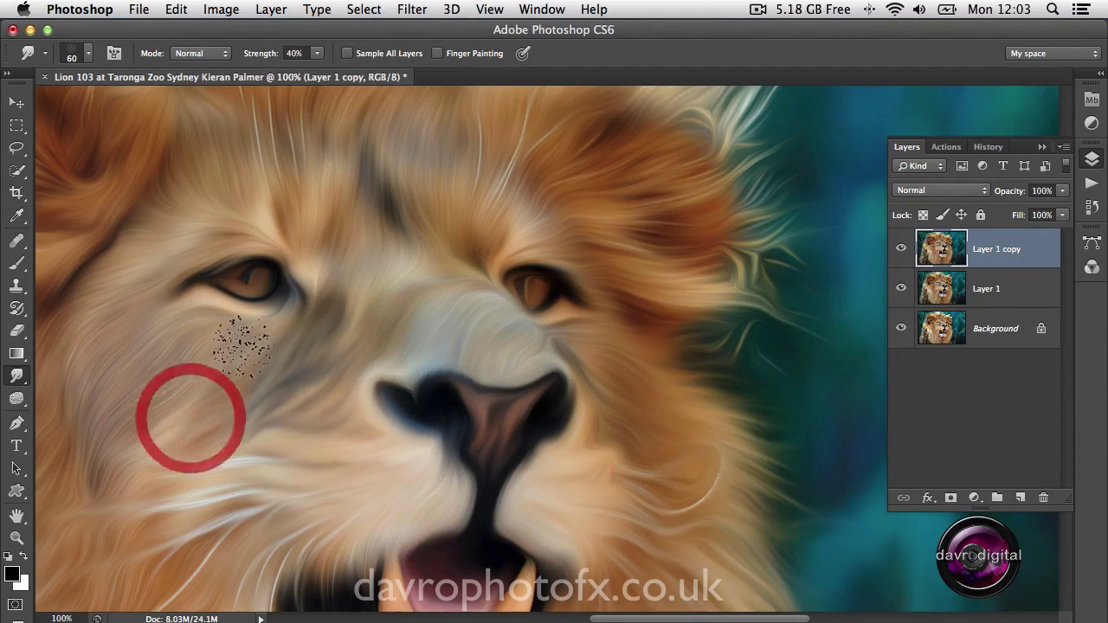
pyautogui.moveTo(243, 346); pyautogui.dragTo(178, 408)
pyautogui.moveTo(202, 361); pyautogui.dragTo(204, 346)
# Smudge the fur up the left side of the face, above the left-hand eye and across the forehead, following its growth.
pyautogui.moveTo(112, 406); pyautogui.dragTo(165, 298)
pyautogui.moveTo(98, 343); pyautogui.dragTo(195, 225)
pyautogui.moveTo(113, 257); pyautogui.dragTo(260, 228)
pyautogui.moveTo(201, 229)
pyautogui.mouseDown()
pyautogui.moveTo(235, 232)
pyautogui.moveTo(381, 158)
pyautogui.moveTo(437, 196)
pyautogui.moveTo(500, 183)
pyautogui.moveTo(469, 169)
pyautogui.moveTo(384, 199)
pyautogui.moveTo(327, 173)
pyautogui.moveTo(273, 195)
pyautogui.moveTo(221, 158)
pyautogui.moveTo(202, 86)
pyautogui.mouseUp()
pyautogui.moveTo(329, 211); pyautogui.dragTo(349, 130)
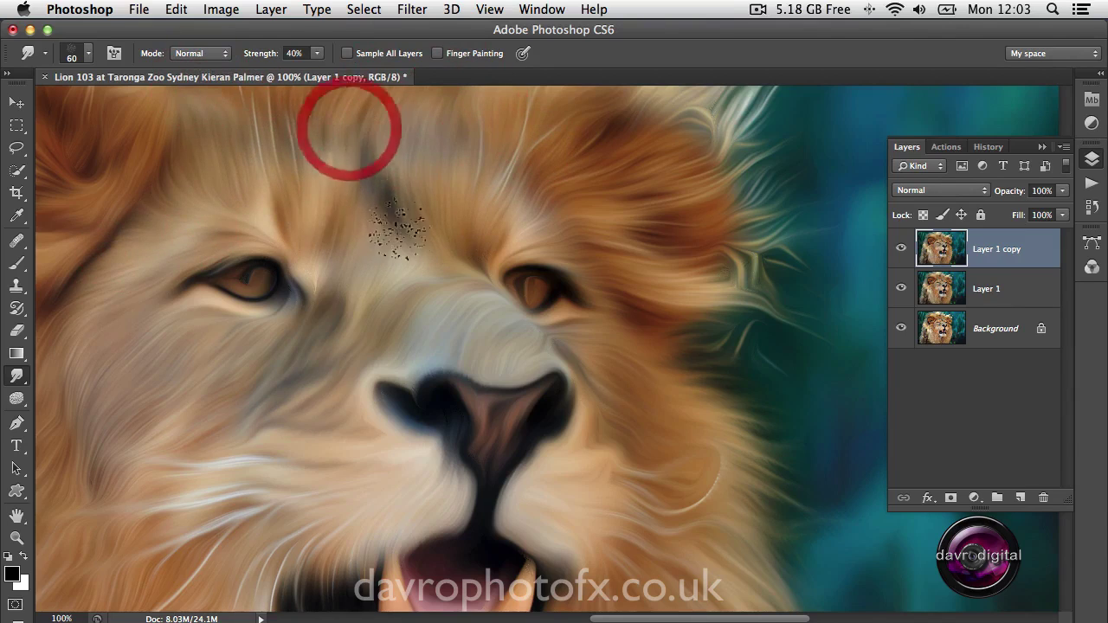
pyautogui.moveTo(387, 230); pyautogui.dragTo(403, 124)
pyautogui.moveTo(472, 134)
pyautogui.mouseDown()
pyautogui.moveTo(497, 111)
pyautogui.moveTo(507, 135)
pyautogui.mouseUp()
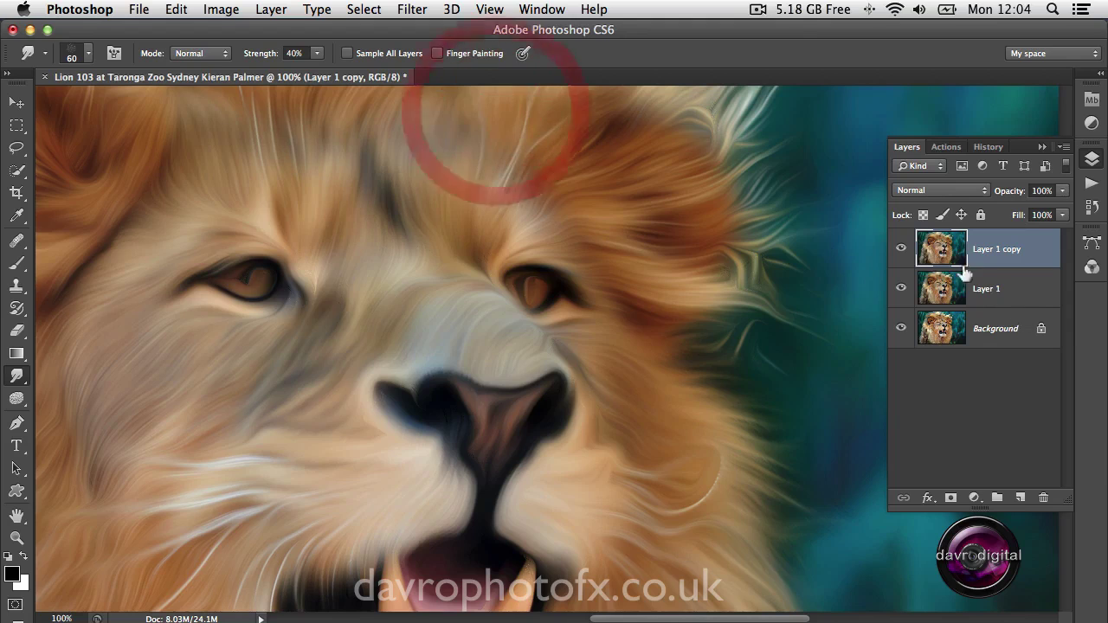
pyautogui.click(904, 249)
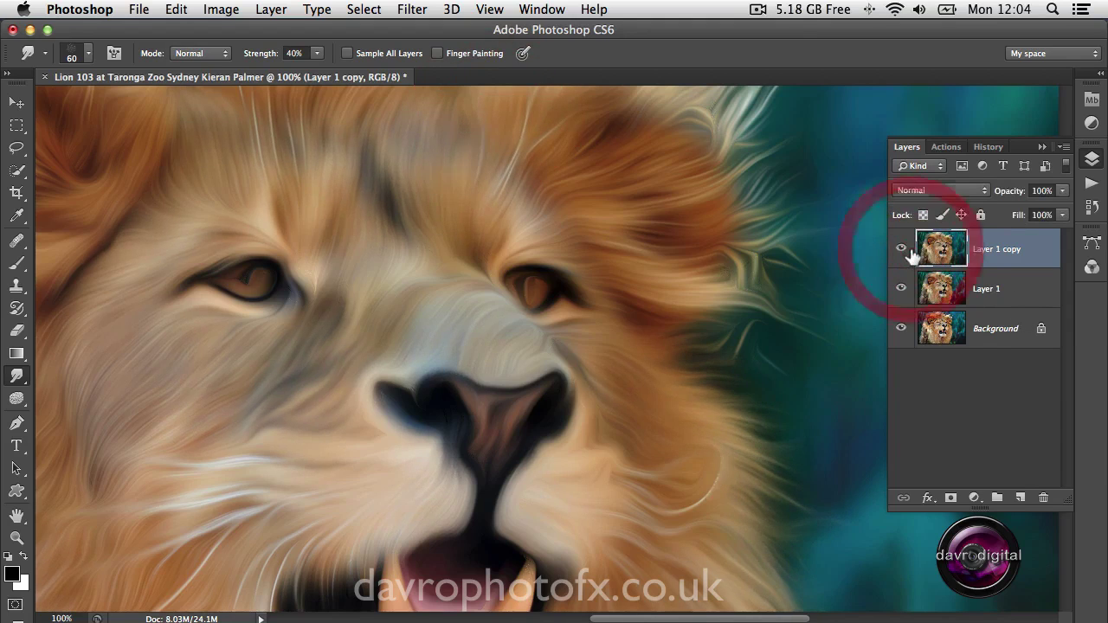
# Set the Smudge strength to 50% and smudge the orange fur of the right-hand ear outwards.
pyautogui.press('space')
pyautogui.moveTo(487, 258)
pyautogui.mouseDown()
pyautogui.moveTo(363, 405)
pyautogui.moveTo(332, 464)
pyautogui.mouseUp()
pyautogui.press('5')
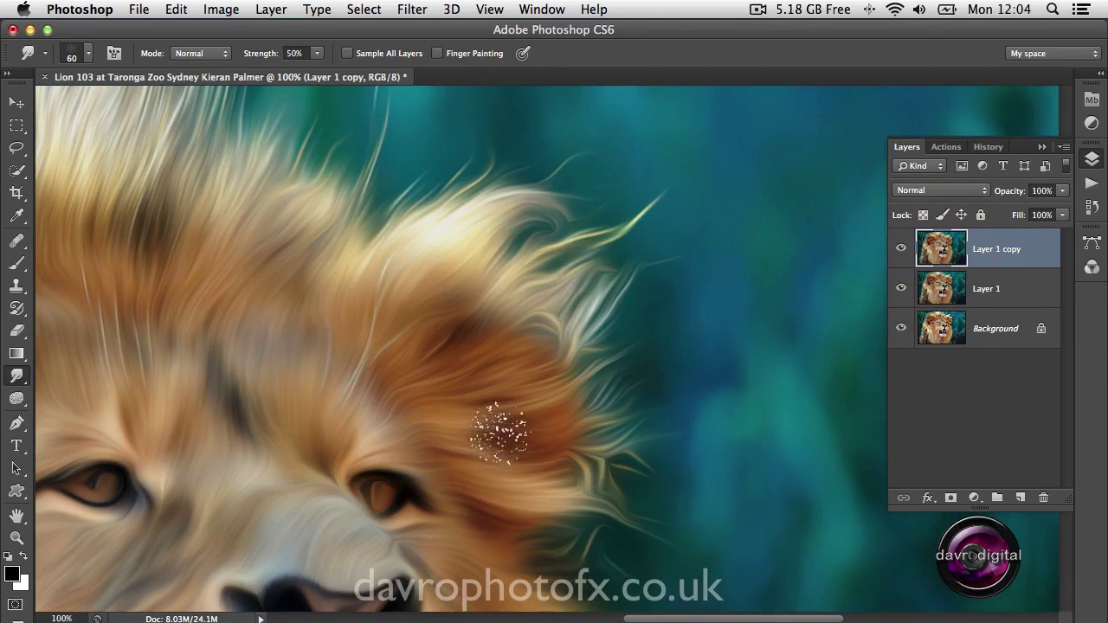
pyautogui.moveTo(528, 419)
pyautogui.mouseDown()
pyautogui.moveTo(579, 389)
pyautogui.moveTo(609, 390)
pyautogui.moveTo(647, 372)
pyautogui.moveTo(630, 310)
pyautogui.moveTo(562, 281)
pyautogui.mouseUp()
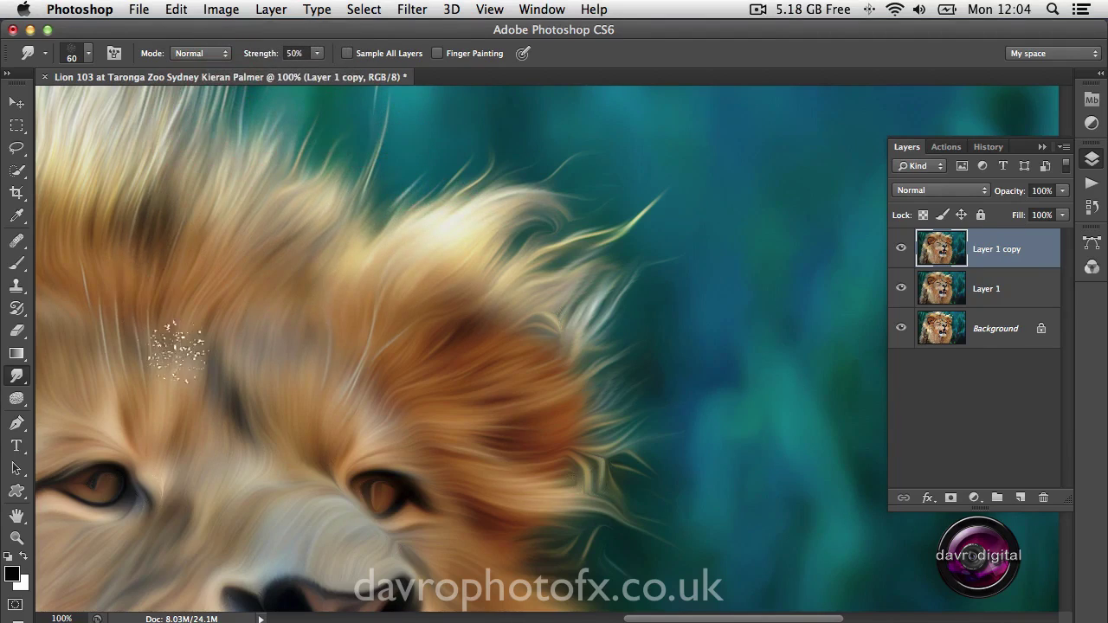
# Smudge the mane on the crown of the head upwards towards the image's upper edge.
pyautogui.moveTo(295, 356)
pyautogui.mouseDown()
pyautogui.moveTo(306, 342)
pyautogui.moveTo(589, 502)
pyautogui.moveTo(593, 441)
pyautogui.mouseUp()
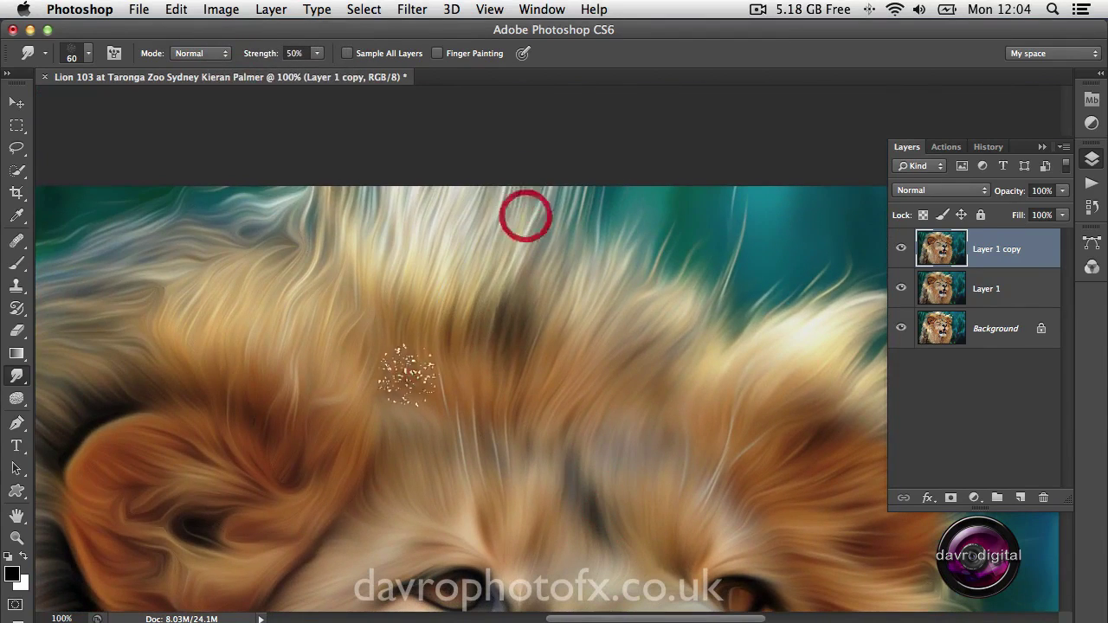
pyautogui.moveTo(310, 341); pyautogui.dragTo(331, 139)
pyautogui.moveTo(261, 303); pyautogui.dragTo(297, 147)
pyautogui.moveTo(198, 307); pyautogui.dragTo(332, 225)
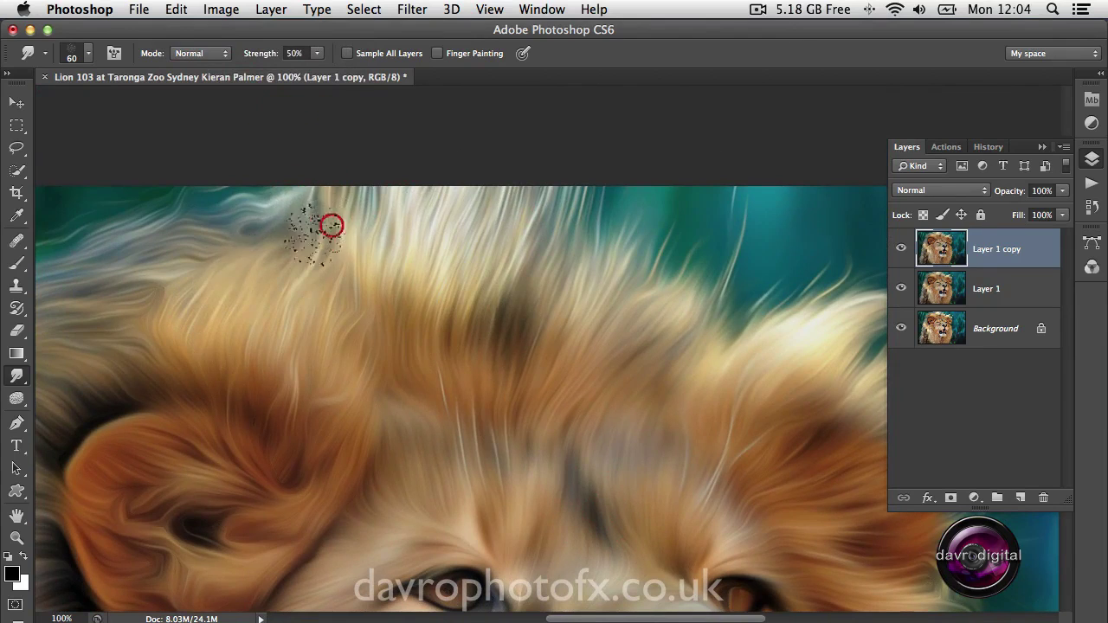
pyautogui.moveTo(269, 245)
pyautogui.mouseDown()
pyautogui.moveTo(319, 222)
pyautogui.moveTo(353, 181)
pyautogui.moveTo(314, 183)
pyautogui.moveTo(316, 170)
pyautogui.mouseUp()
# Smudge the grey and golden mane around and above the left-hand ear outwards over the background.
pyautogui.moveTo(158, 286); pyautogui.dragTo(314, 265)
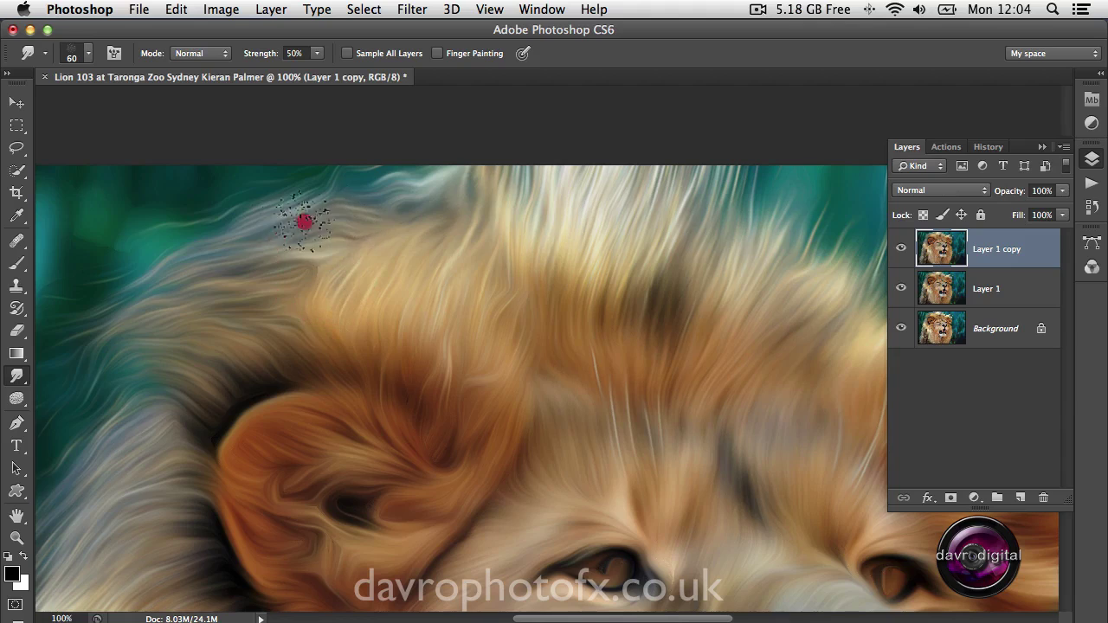
pyautogui.moveTo(302, 223); pyautogui.dragTo(146, 294)
pyautogui.moveTo(307, 312)
pyautogui.mouseDown()
pyautogui.moveTo(225, 271)
pyautogui.moveTo(265, 261)
pyautogui.moveTo(163, 293)
pyautogui.mouseUp()
pyautogui.moveTo(250, 285); pyautogui.dragTo(132, 304)
pyautogui.moveTo(282, 351); pyautogui.dragTo(93, 335)
pyautogui.moveTo(378, 404)
pyautogui.mouseDown()
pyautogui.moveTo(351, 324)
pyautogui.moveTo(323, 283)
pyautogui.moveTo(339, 221)
pyautogui.mouseUp()
# Smudge the orange fur of the left-hand ear with short curved strokes around its dark opening.
pyautogui.moveTo(381, 259); pyautogui.dragTo(361, 398)
pyautogui.moveTo(252, 369)
pyautogui.mouseDown()
pyautogui.moveTo(375, 438)
pyautogui.moveTo(447, 418)
pyautogui.mouseUp()
pyautogui.moveTo(352, 450); pyautogui.dragTo(329, 474)
pyautogui.moveTo(302, 473); pyautogui.dragTo(289, 450)
pyautogui.moveTo(280, 425); pyautogui.dragTo(341, 505)
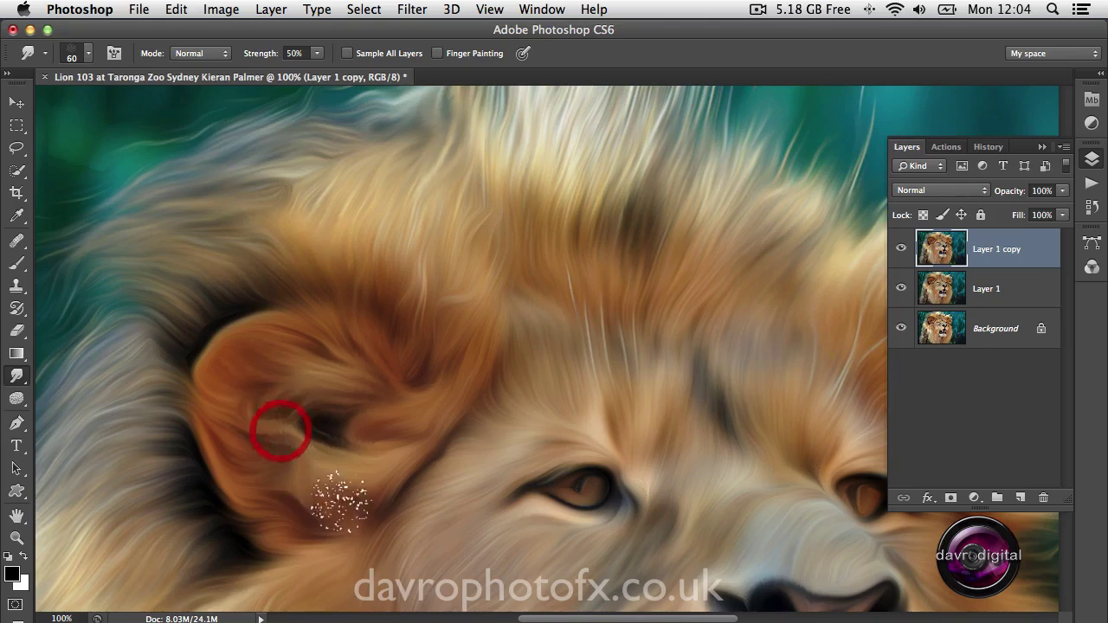
# Smudge the dark and grey fur behind the left-hand ear's outer rim.
pyautogui.press('space')
pyautogui.moveTo(246, 489); pyautogui.dragTo(364, 469)
pyautogui.moveTo(343, 462); pyautogui.dragTo(281, 399)
pyautogui.moveTo(213, 396); pyautogui.dragTo(242, 376)
pyautogui.moveTo(176, 395); pyautogui.dragTo(173, 396)
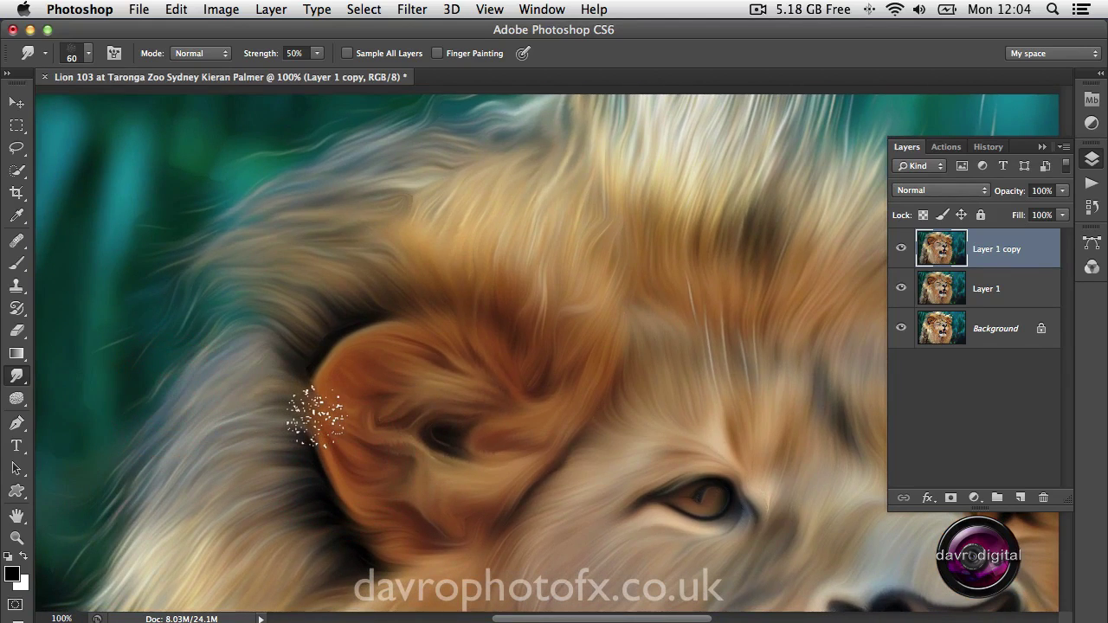
# Fit the whole image in view, rename the top layer as Smudge and rename Layer 1 as Oil piant.
pyautogui.press('super+0')
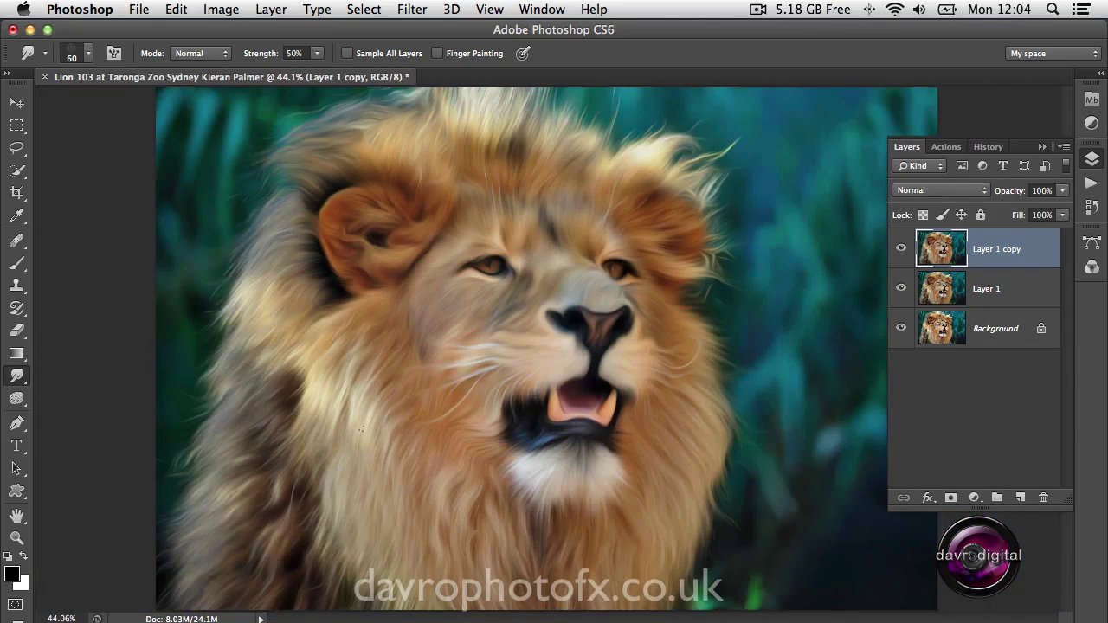
pyautogui.doubleClick(998, 249)
pyautogui.write('Smudge')
pyautogui.press('Return')
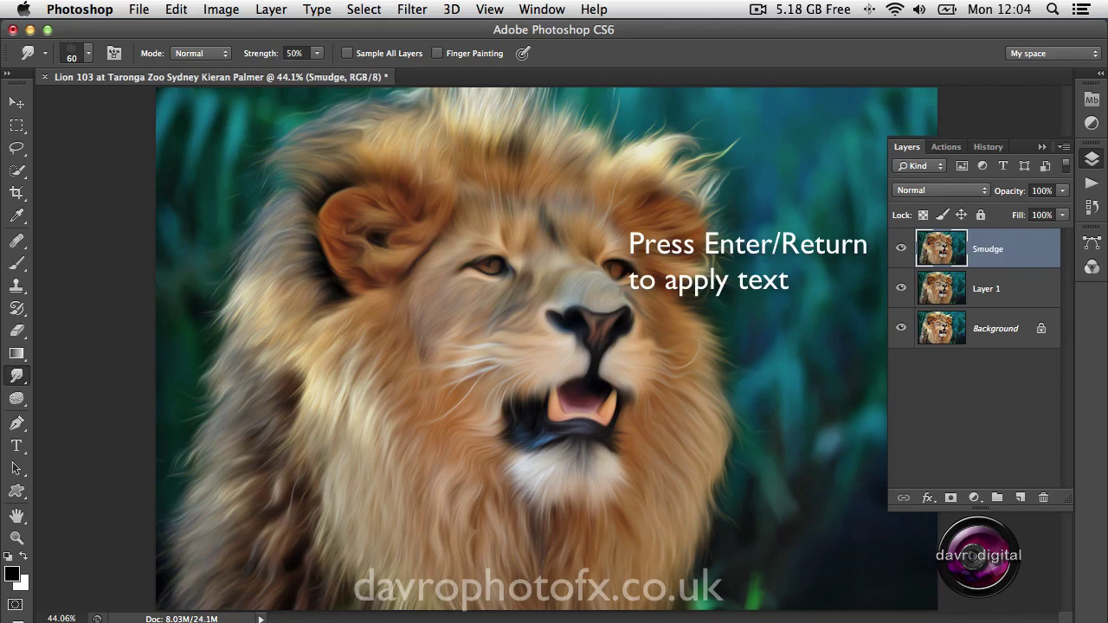
pyautogui.click(995, 290)
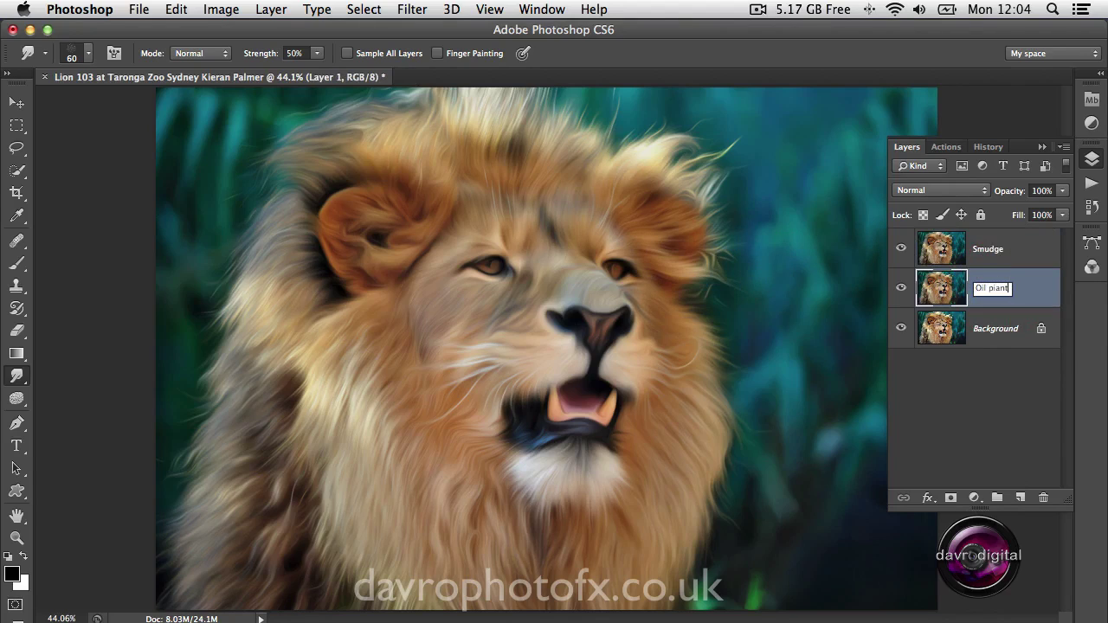
# Duplicate the Smudge layer and set the copy's blending mode to Overlay.
pyautogui.click(995, 253)
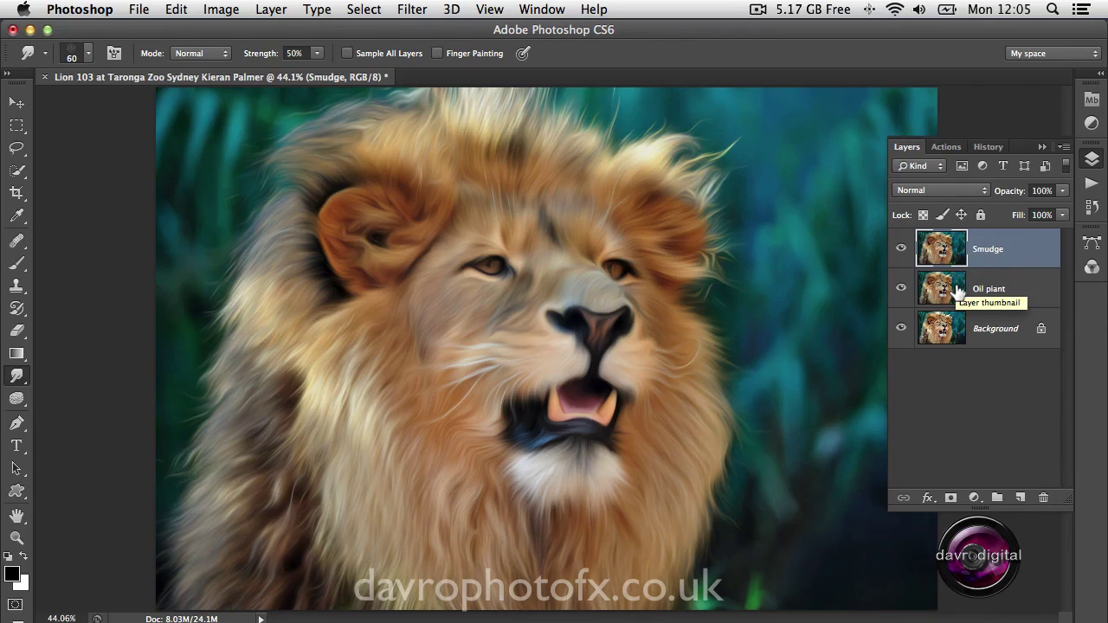
pyautogui.press('super+j')
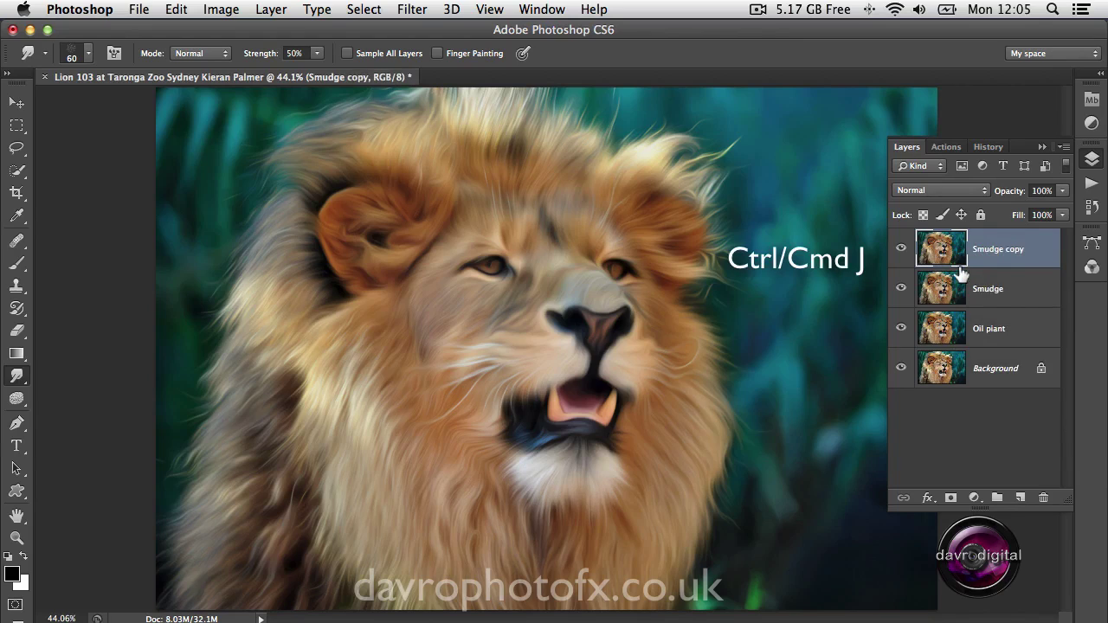
pyautogui.click(939, 189)
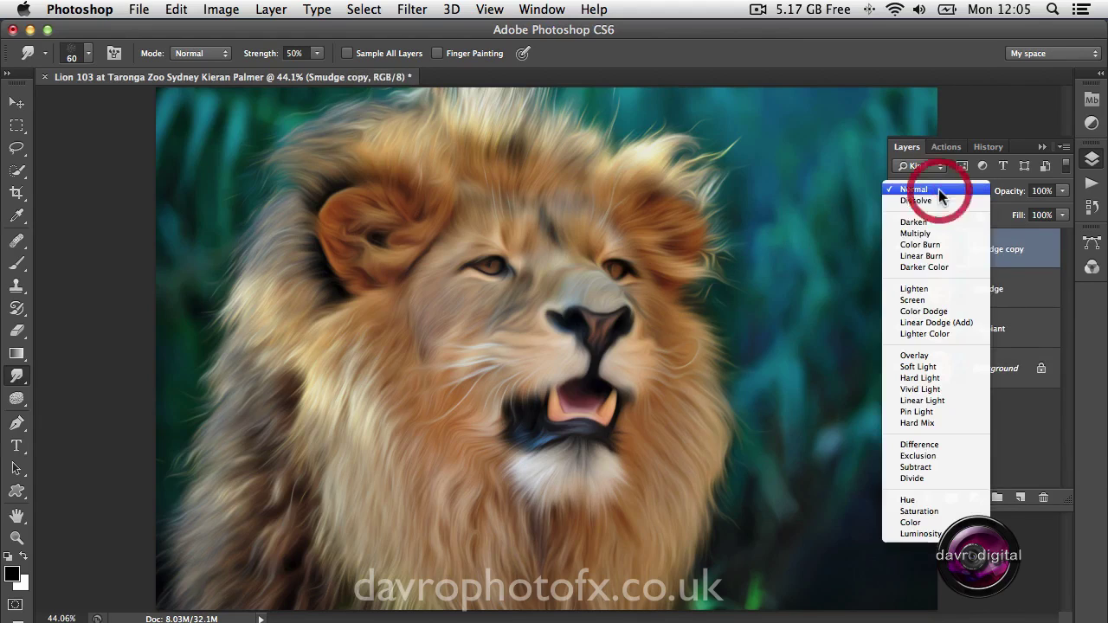
pyautogui.click(939, 357)
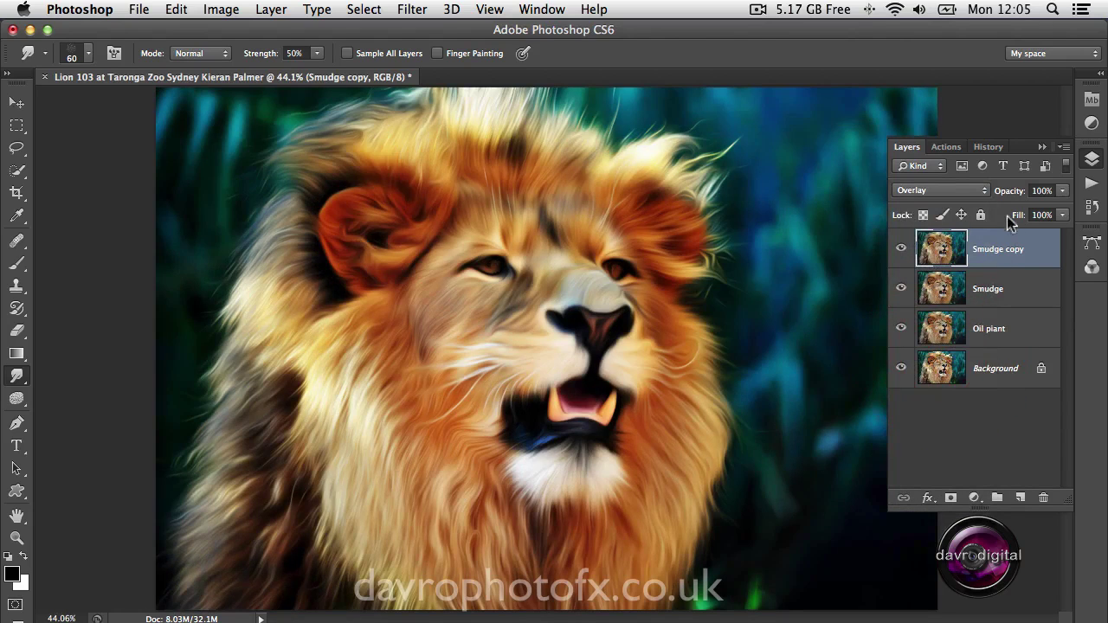
# Lower the Smudge copy layer's opacity to 56% and toggle its visibility to compare the image with and without it.
pyautogui.moveTo(1000, 194)
pyautogui.mouseDown()
pyautogui.moveTo(989, 188)
pyautogui.moveTo(1008, 196)
pyautogui.mouseUp()
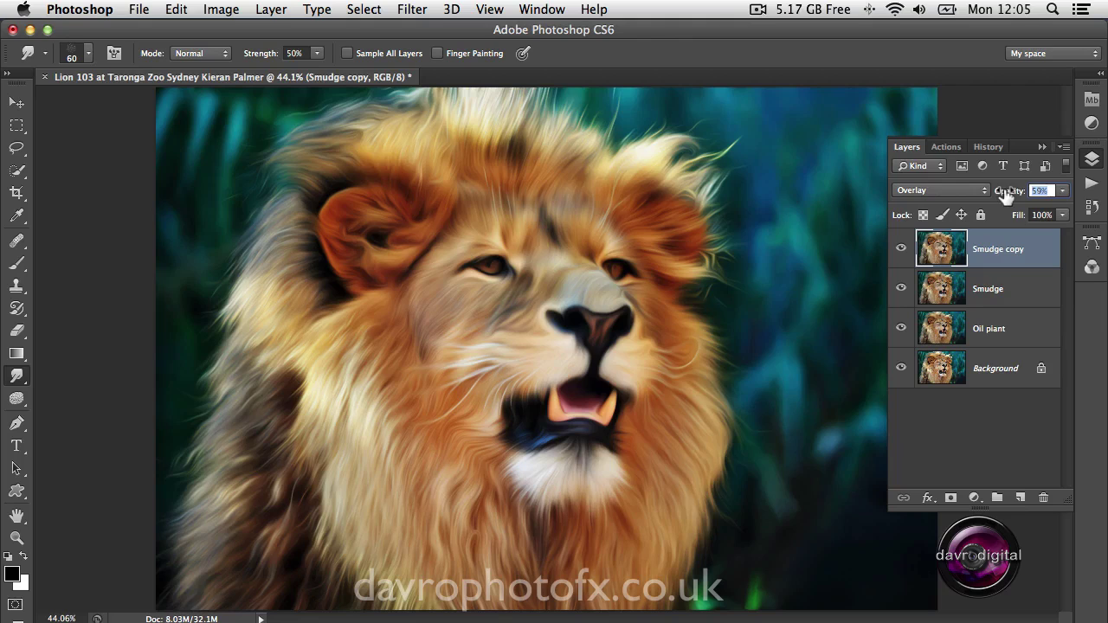
pyautogui.click(900, 249)
pyautogui.click(900, 248)
pyautogui.click(901, 249)
pyautogui.click(901, 248)
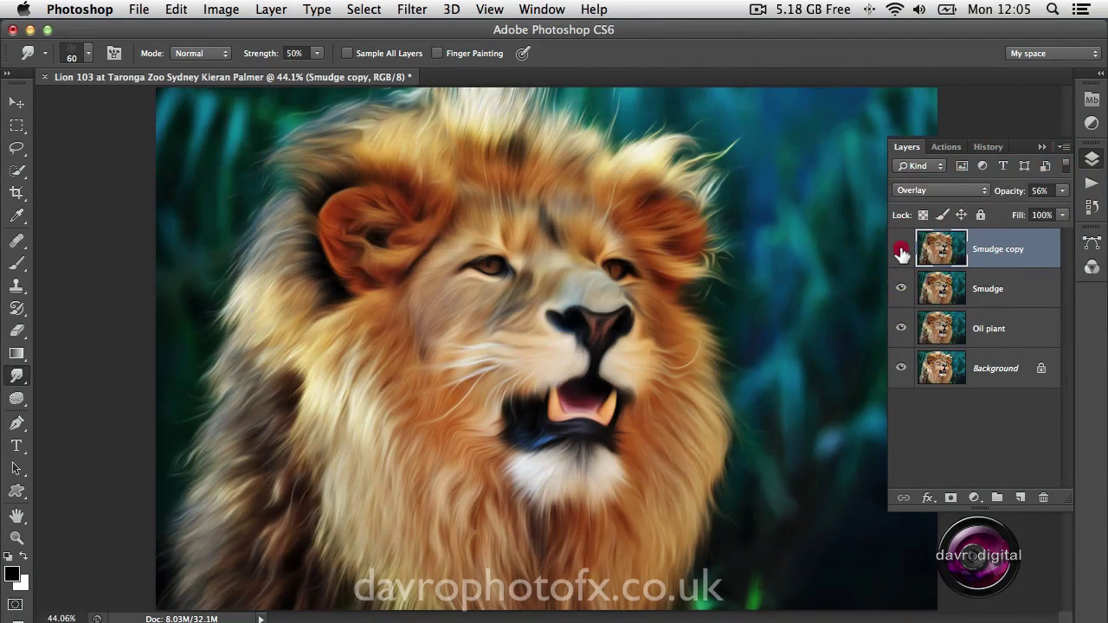
# Hide the Smudge copy layer and copy a rectangular selection of the lion's eyes, nose and mouth from the Smudge layer onto a new layer.
pyautogui.click(900, 249)
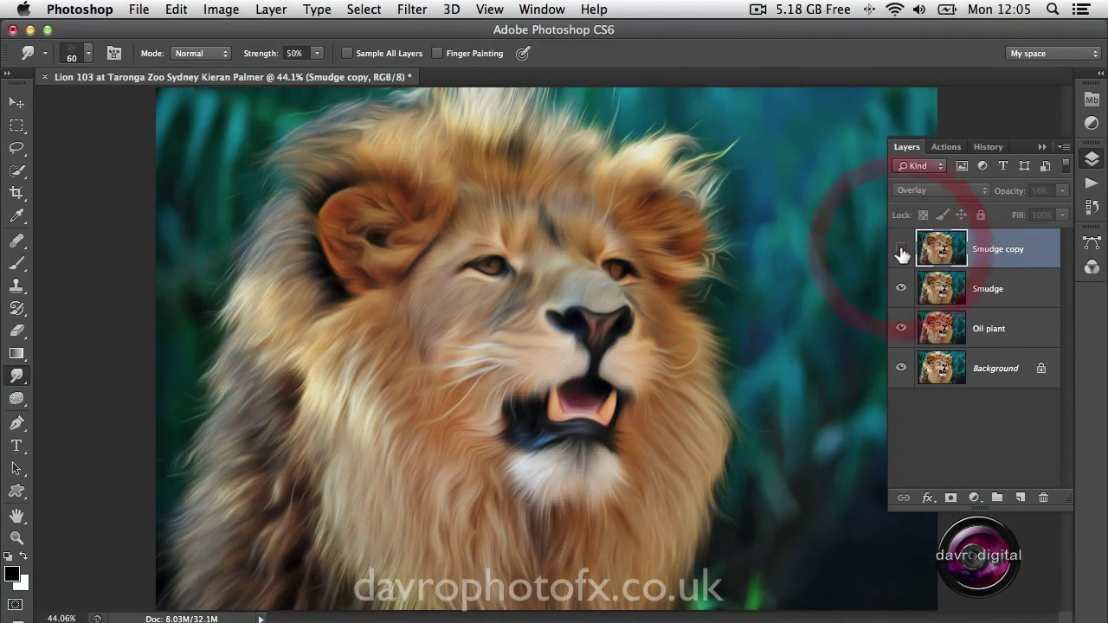
pyautogui.click(990, 290)
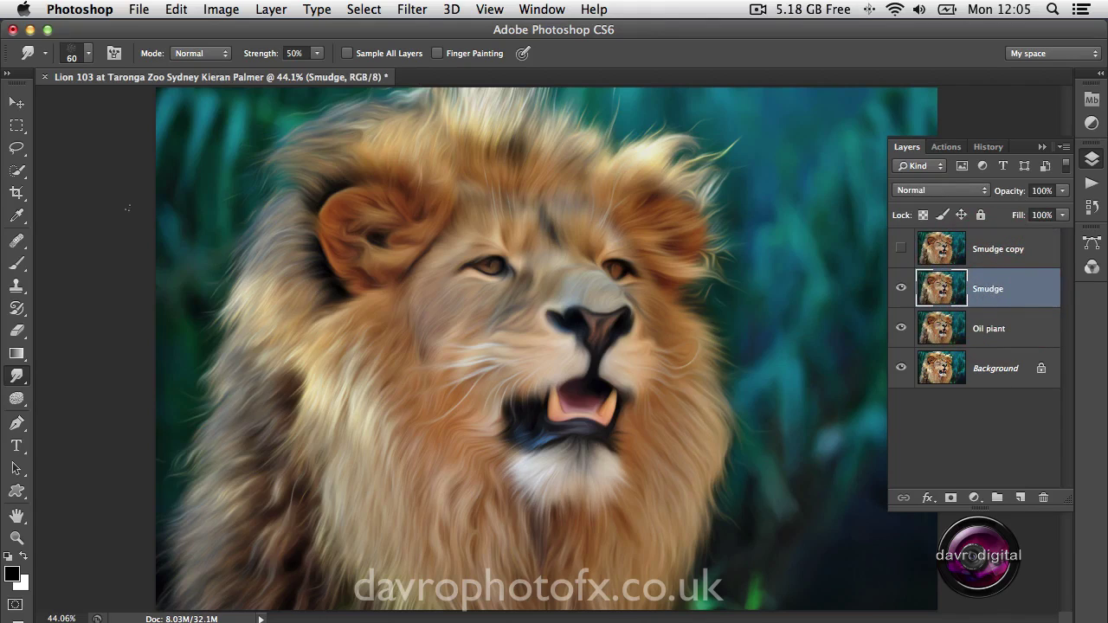
pyautogui.click(14, 128)
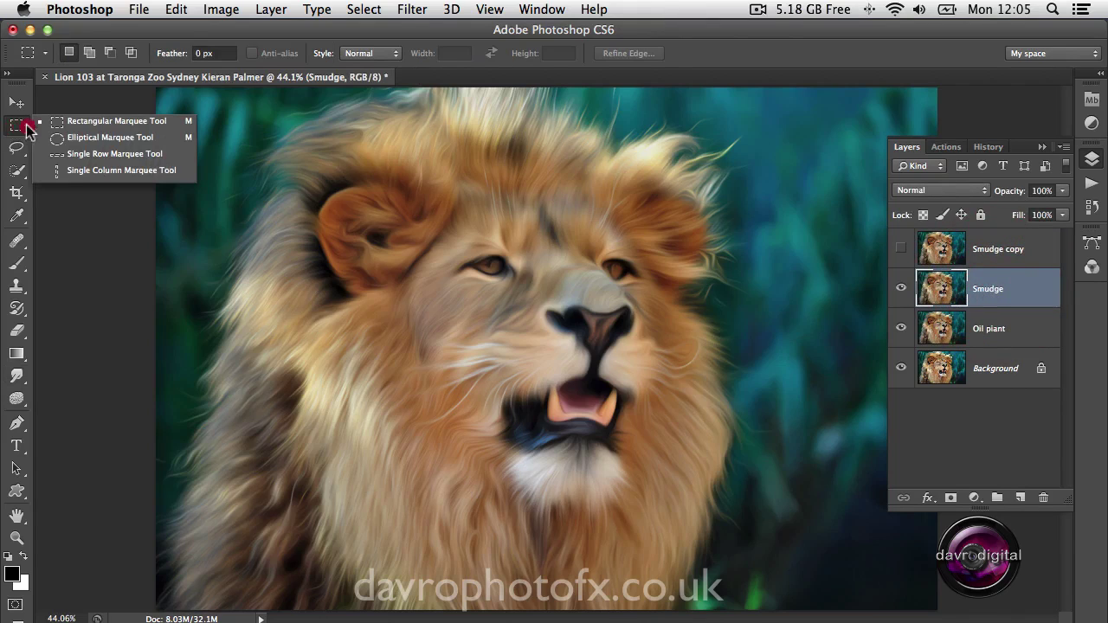
pyautogui.click(54, 120)
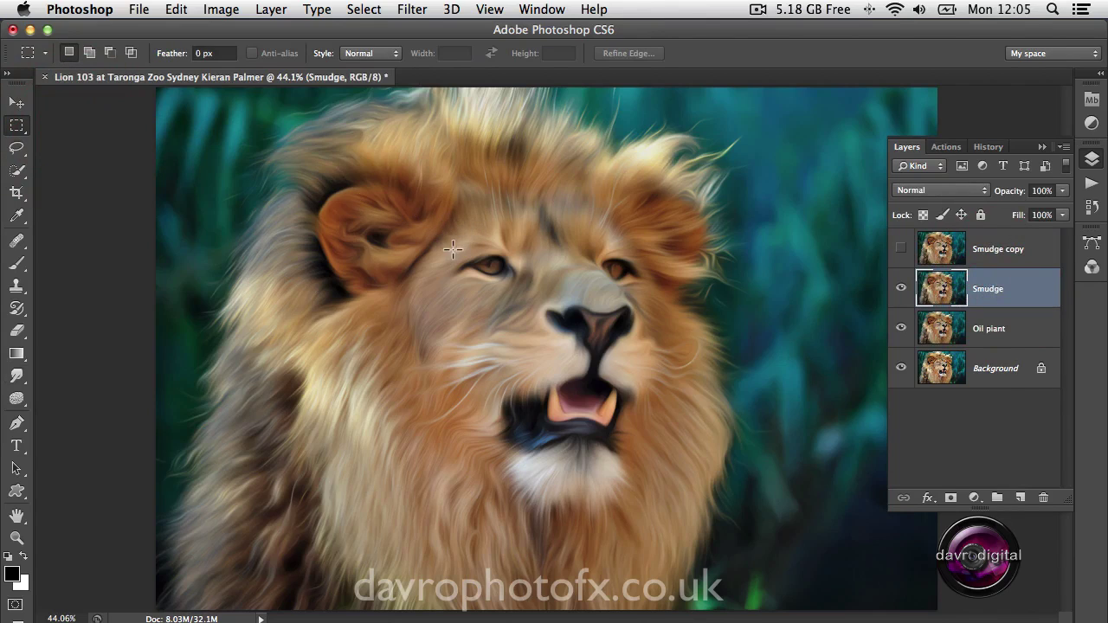
pyautogui.moveTo(450, 246); pyautogui.dragTo(661, 446)
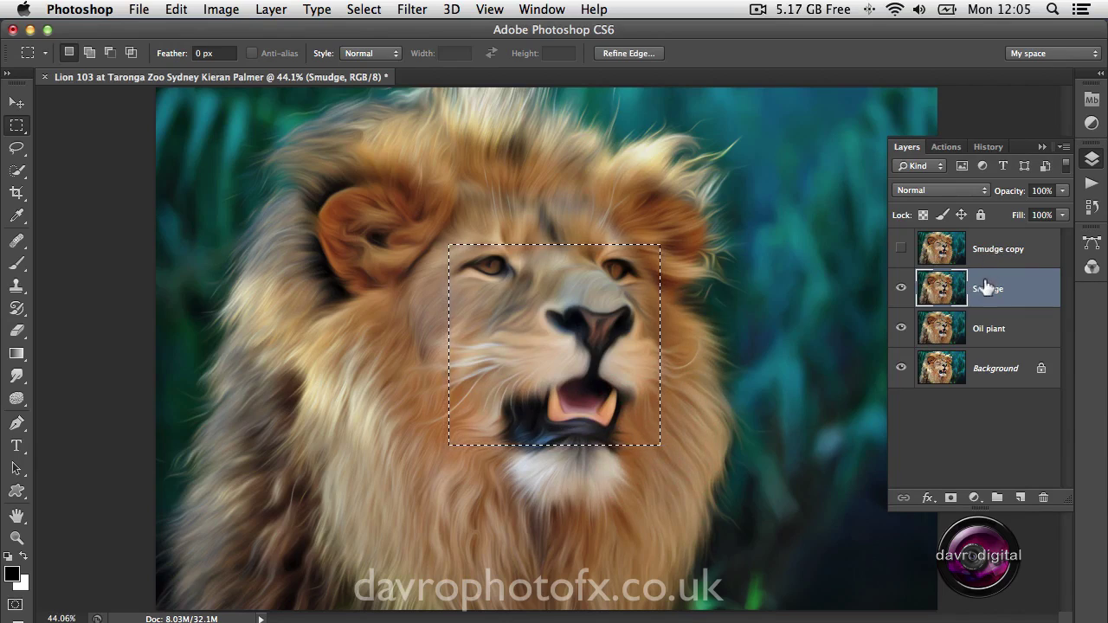
pyautogui.hotkey('ctrl', 'j')
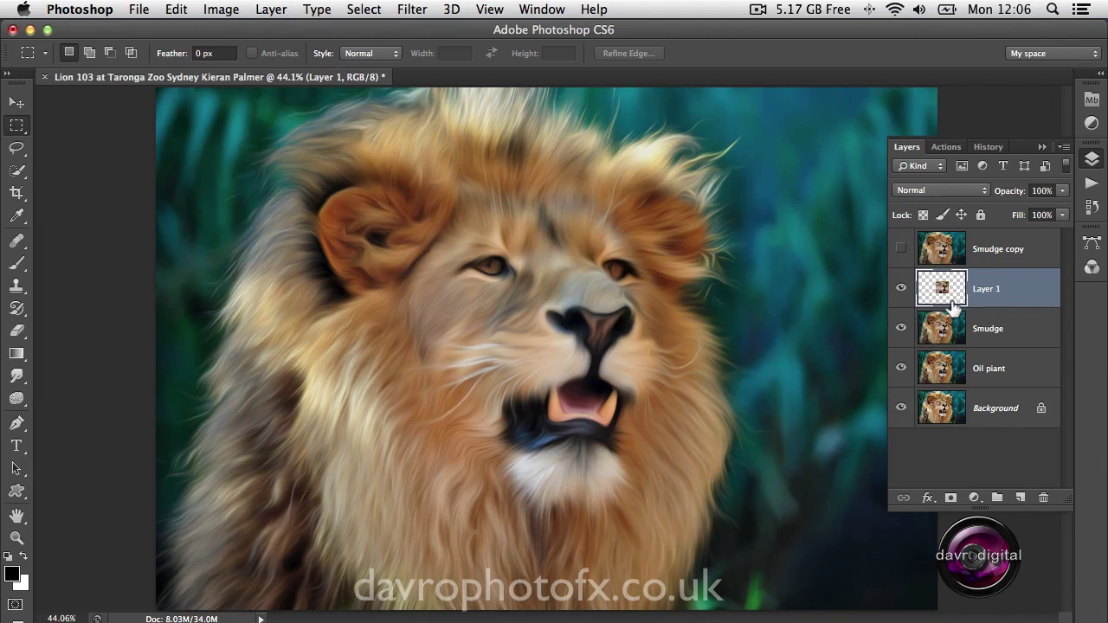
# Use the Sponge tool in Saturate mode to intensify the colour of the lion's tongue and nose on Layer 1.
pyautogui.moveTo(18, 400)
pyautogui.mouseDown()
pyautogui.moveTo(43, 409)
pyautogui.moveTo(54, 431)
pyautogui.moveTo(70, 400)
pyautogui.moveTo(70, 432)
pyautogui.mouseUp()
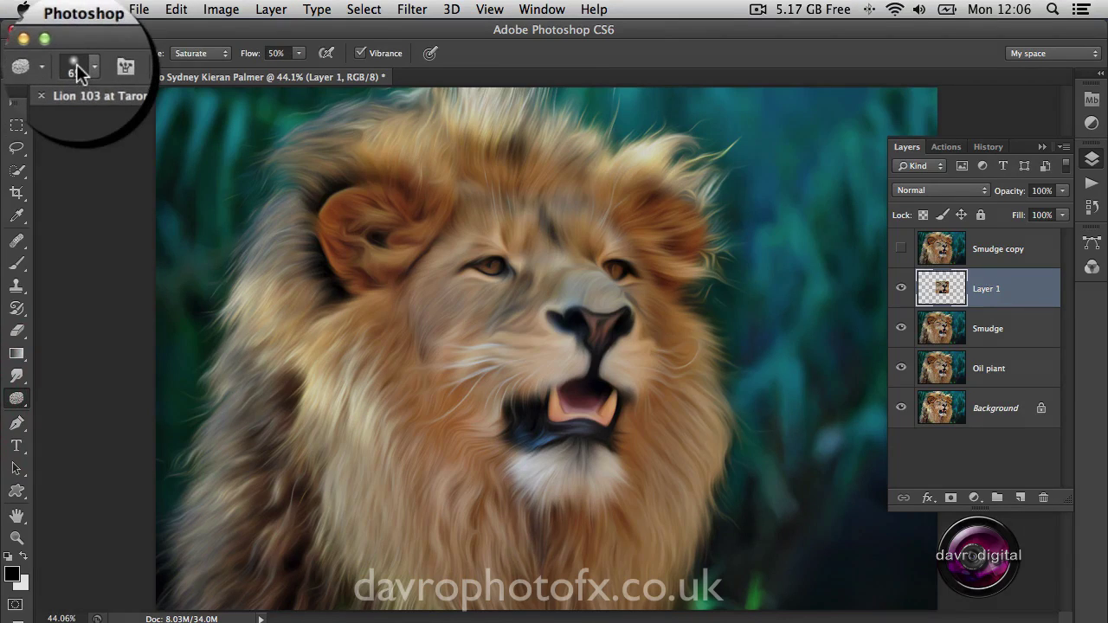
pyautogui.click(190, 69)
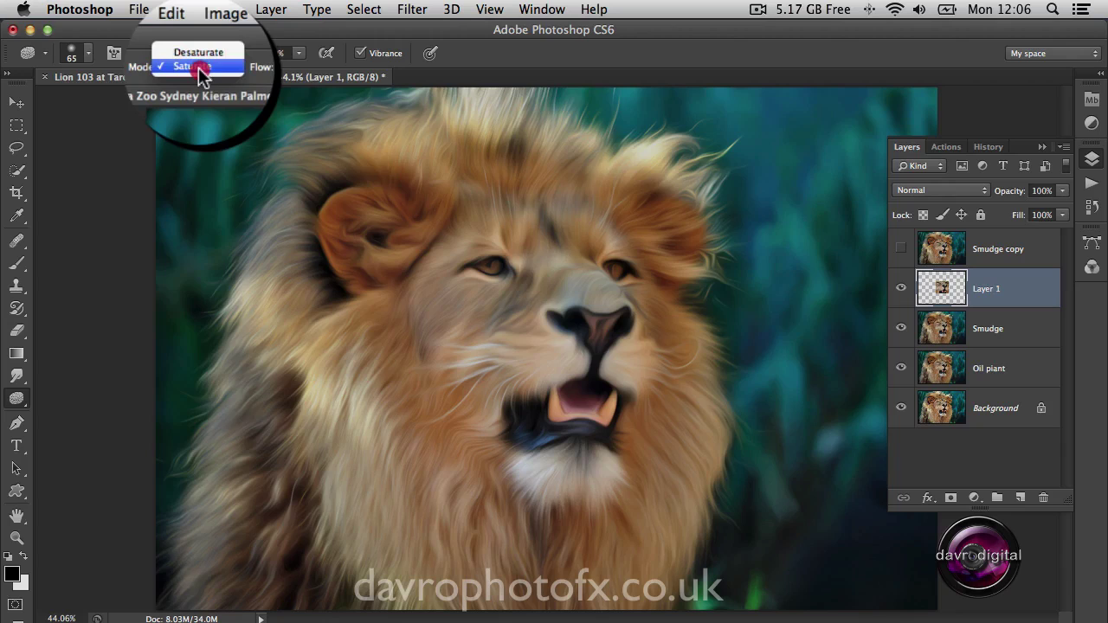
pyautogui.click(198, 69)
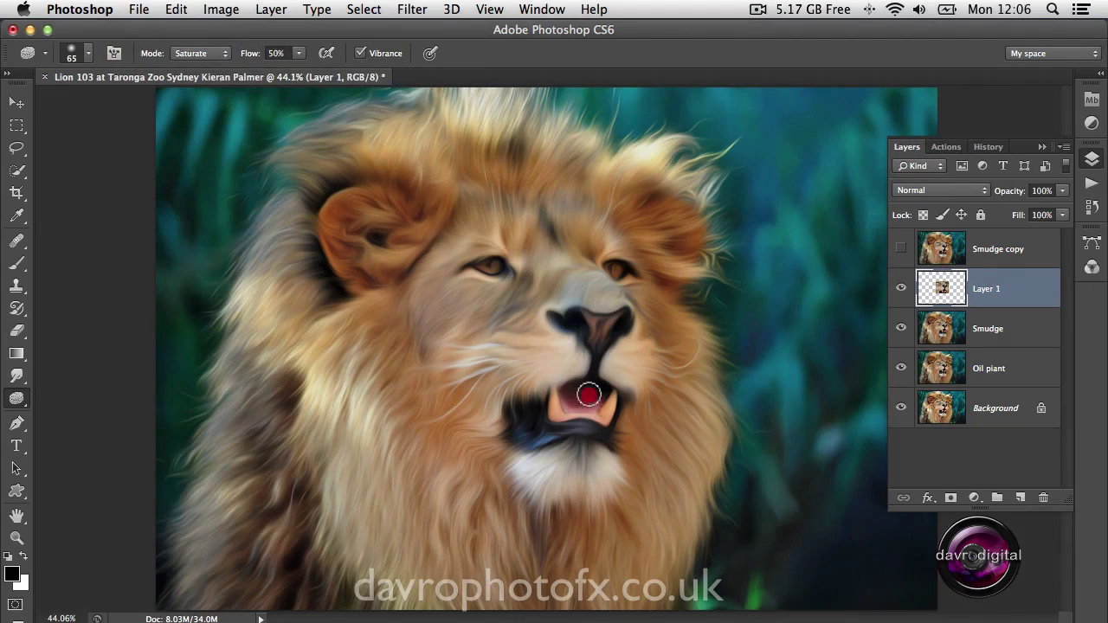
pyautogui.moveTo(569, 402)
pyautogui.mouseDown()
pyautogui.moveTo(589, 389)
pyautogui.moveTo(567, 398)
pyautogui.moveTo(575, 392)
pyautogui.moveTo(575, 402)
pyautogui.mouseUp()
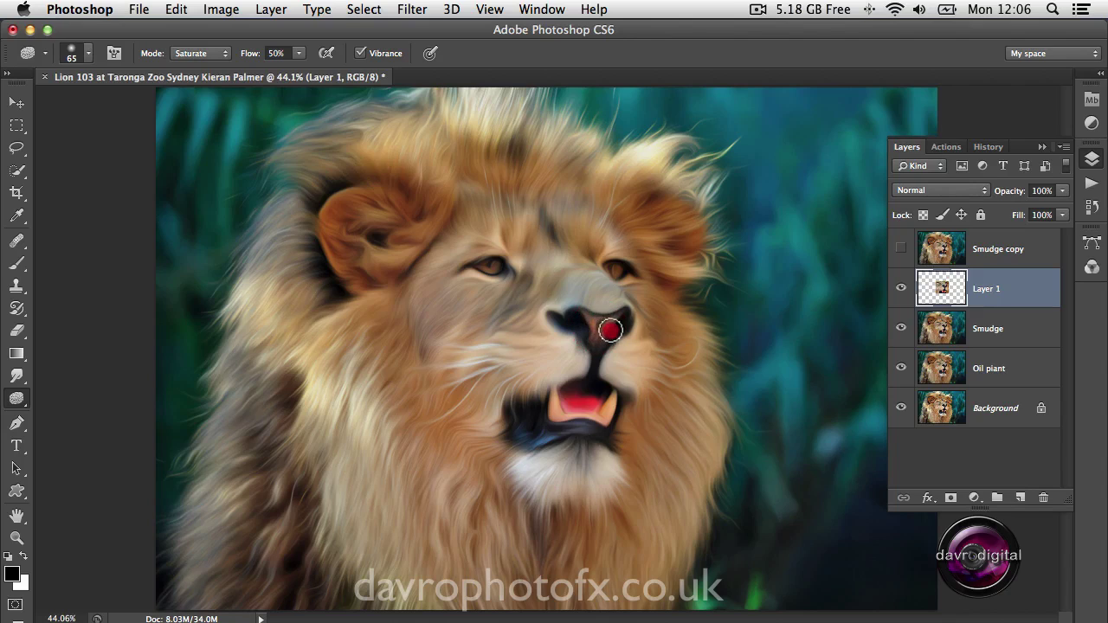
pyautogui.moveTo(611, 330); pyautogui.dragTo(587, 317)
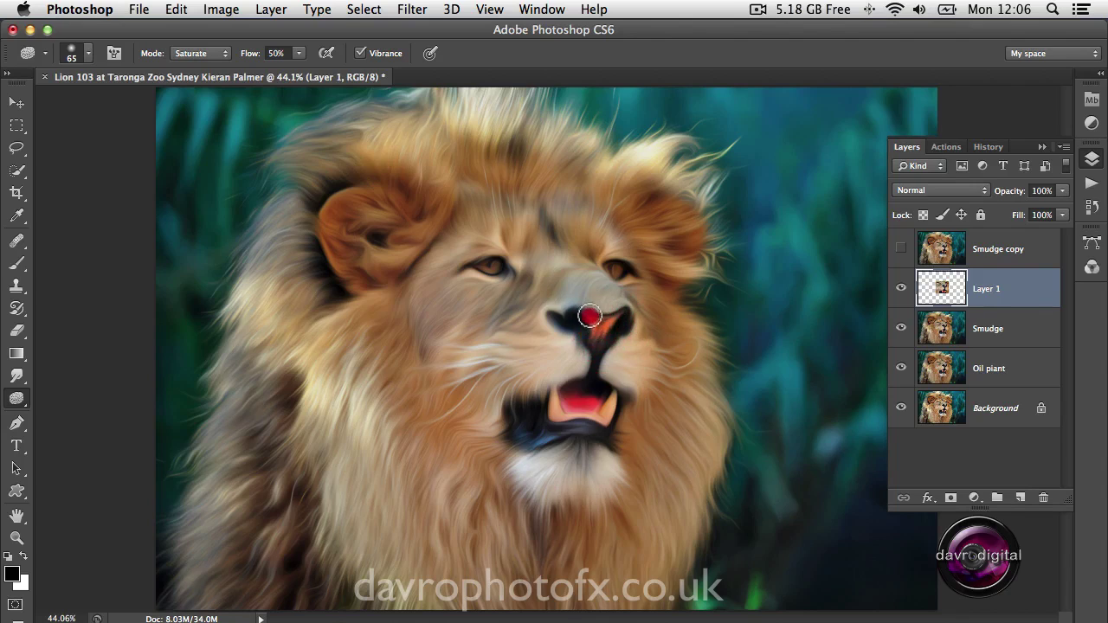
pyautogui.click(594, 322)
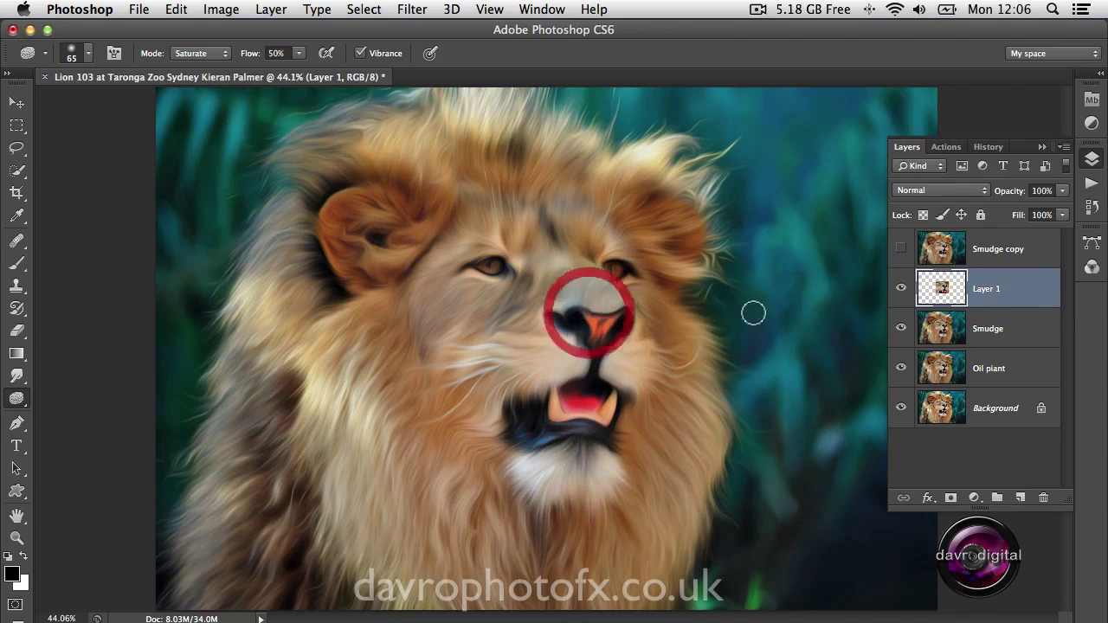
# Show the Smudge copy layer again and saturate both of the lion's eyes on Layer 1.
pyautogui.click(900, 248)
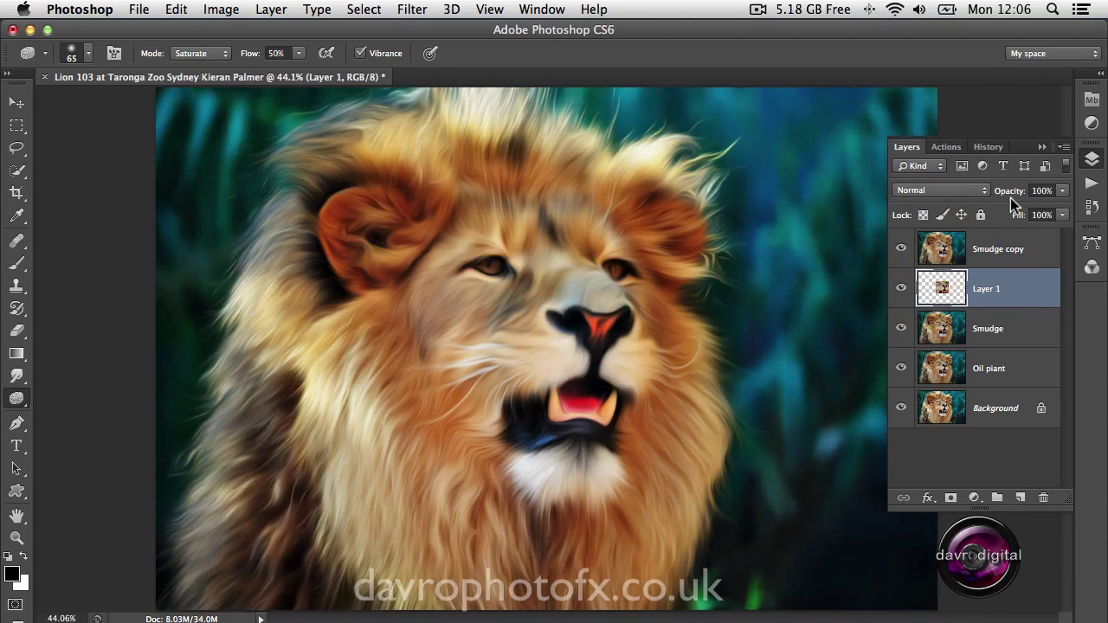
pyautogui.click(1006, 245)
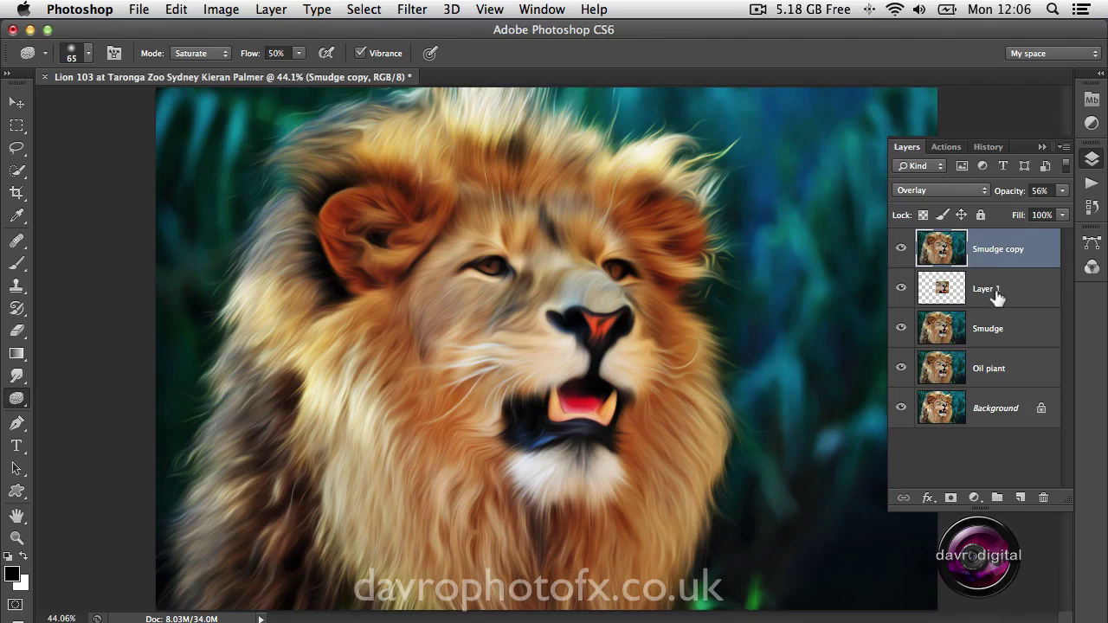
pyautogui.click(988, 291)
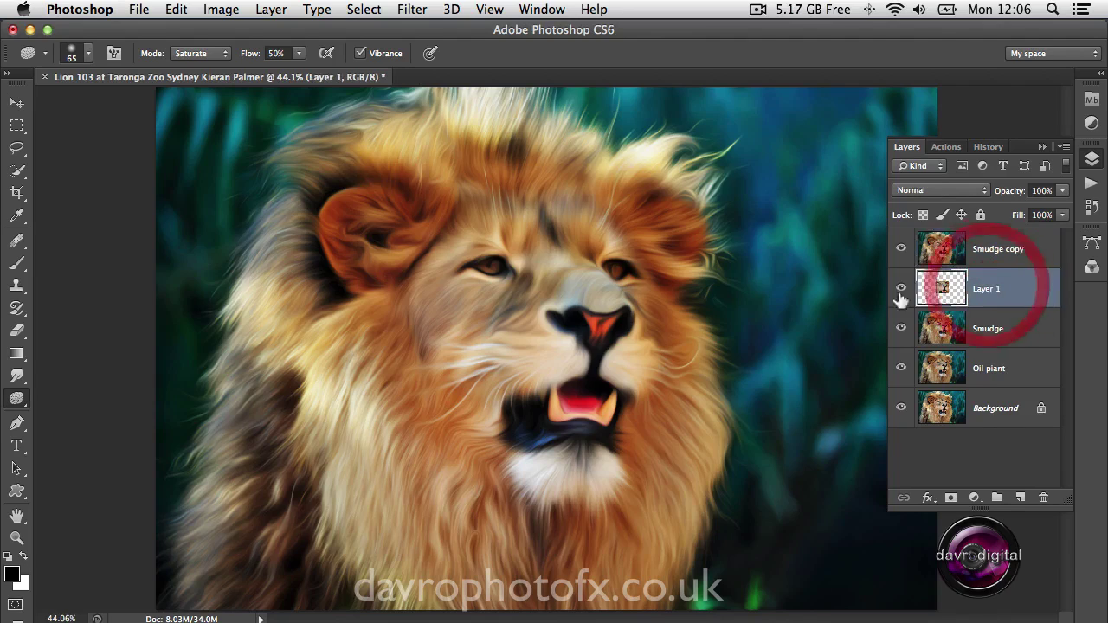
pyautogui.moveTo(620, 268); pyautogui.dragTo(611, 267)
pyautogui.moveTo(499, 269); pyautogui.dragTo(488, 268)
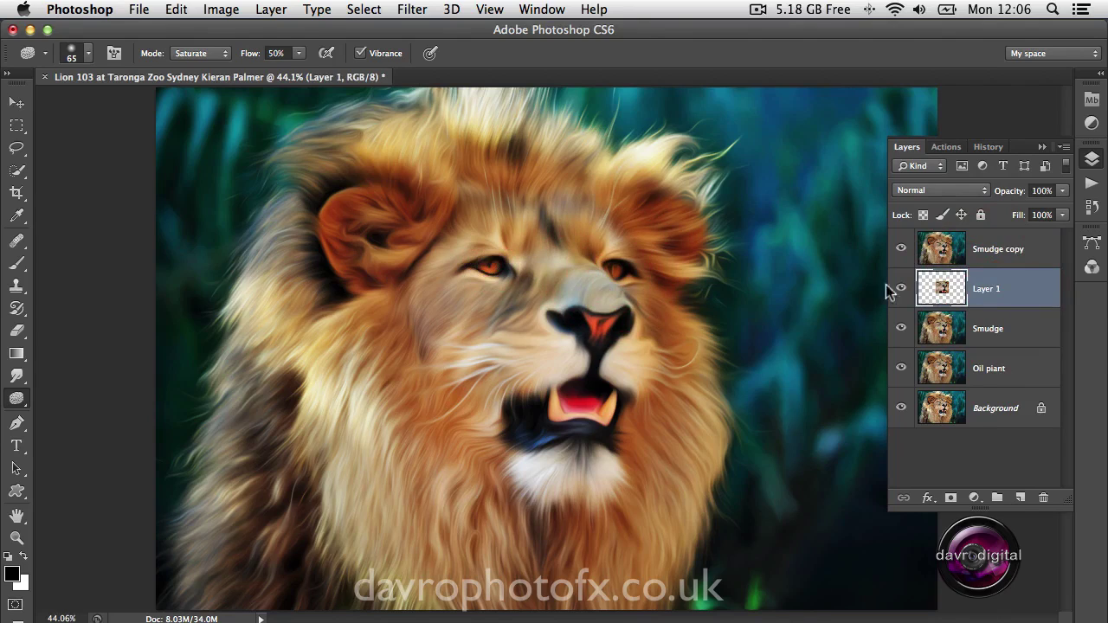
# Rename the Smudge copy layer as Colour.
pyautogui.doubleClick(998, 248)
pyautogui.write('Colour')
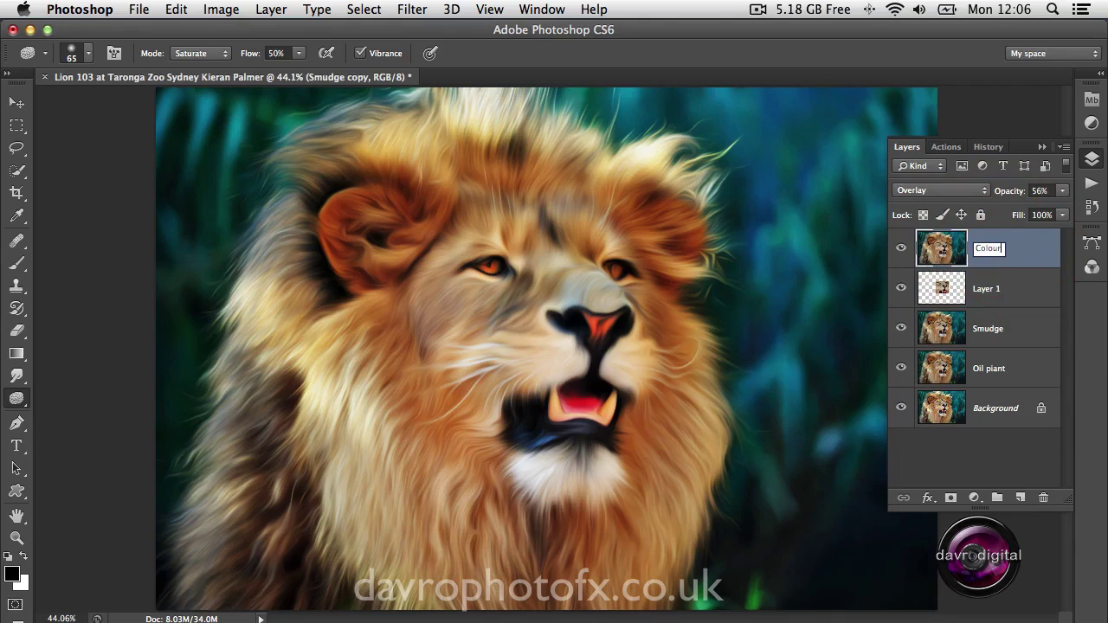
pyautogui.press('Return')
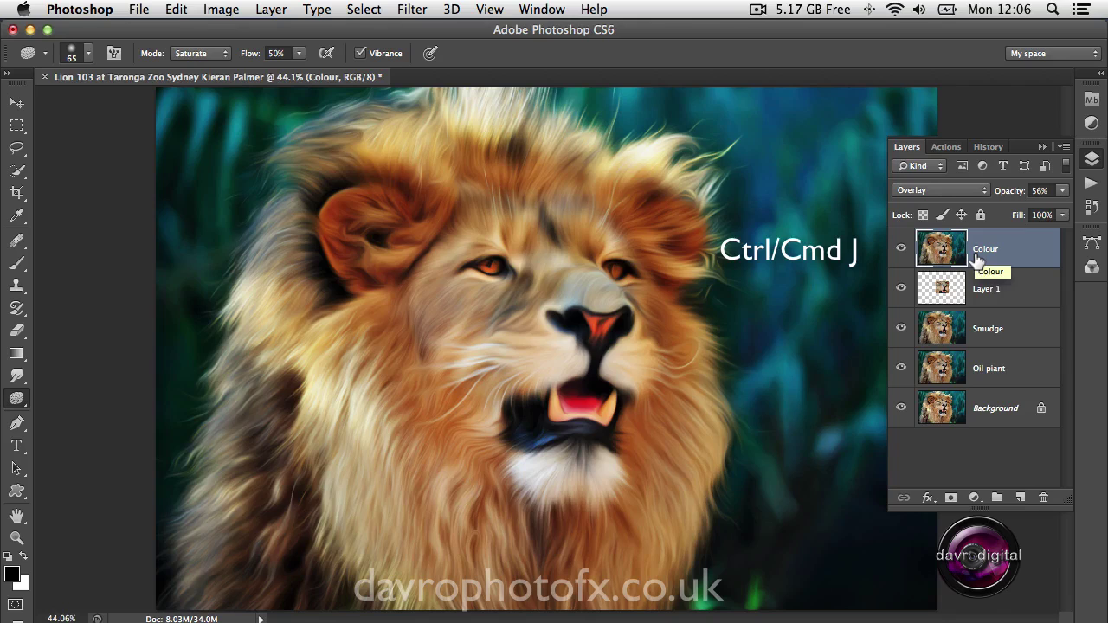
# Duplicate the Colour layer, toggle the copy's visibility to compare, and set its opacity to 100%.
pyautogui.press('super+j')
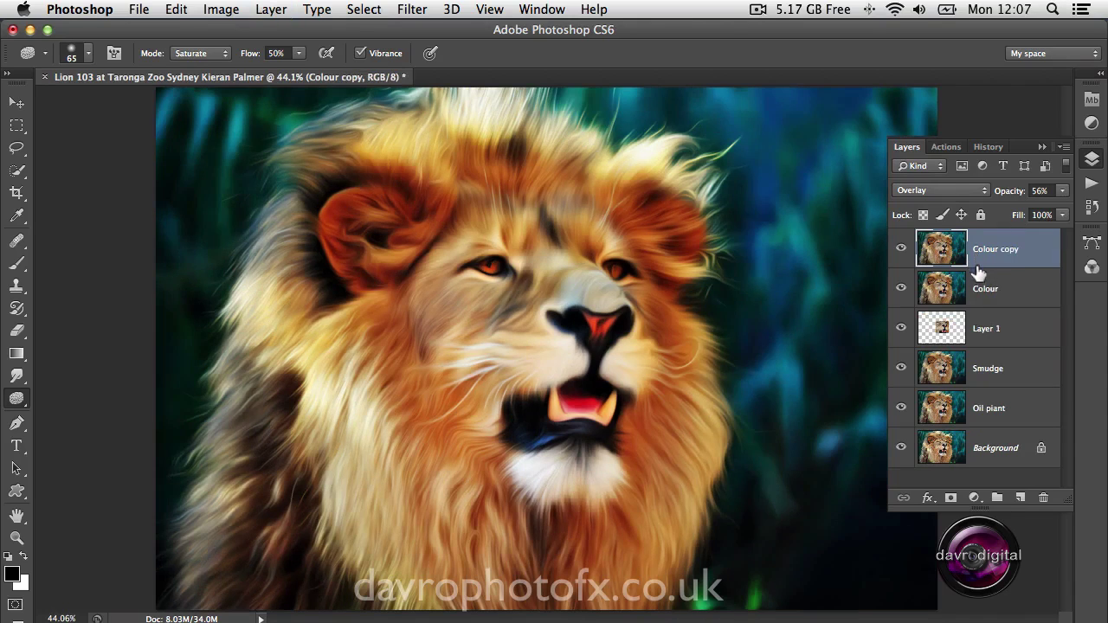
pyautogui.click(902, 249)
pyautogui.click(901, 249)
pyautogui.moveTo(1007, 197); pyautogui.dragTo(1051, 192)
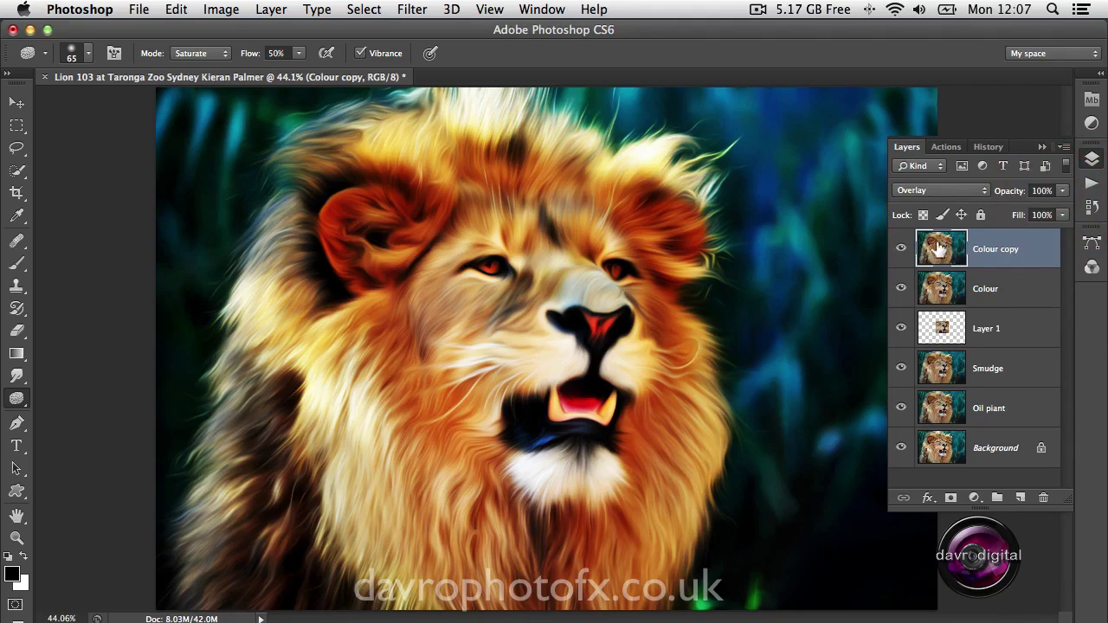
# Open the High Pass filter for the Colour copy layer and set its radius to 6.6 pixels.
pyautogui.click(408, 10)
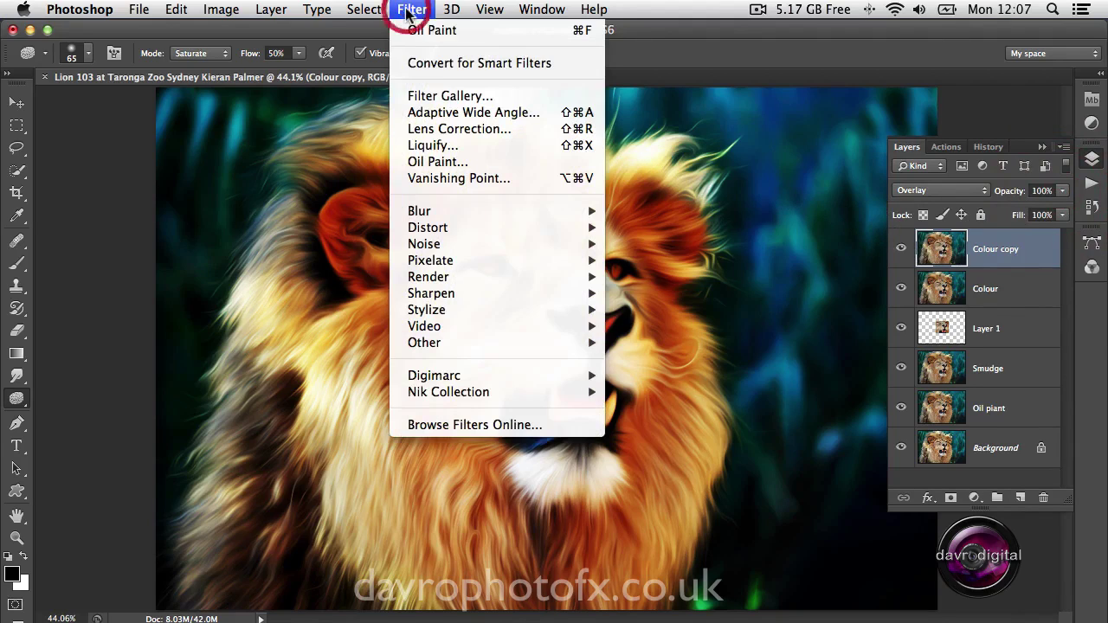
pyautogui.moveTo(495, 343)
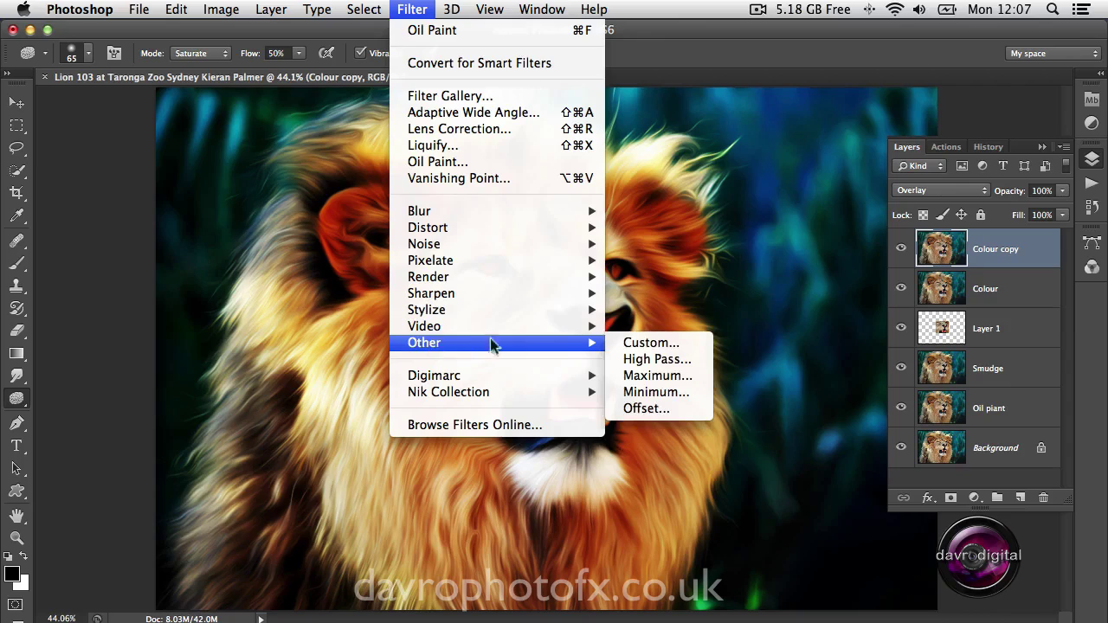
pyautogui.click(651, 360)
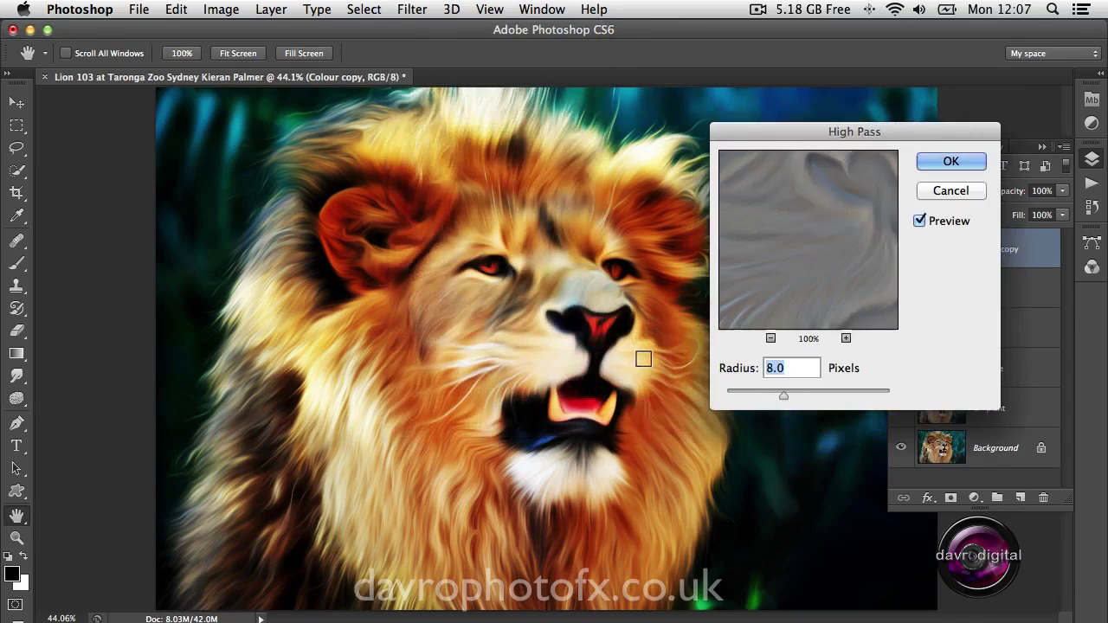
pyautogui.moveTo(781, 391); pyautogui.dragTo(732, 394)
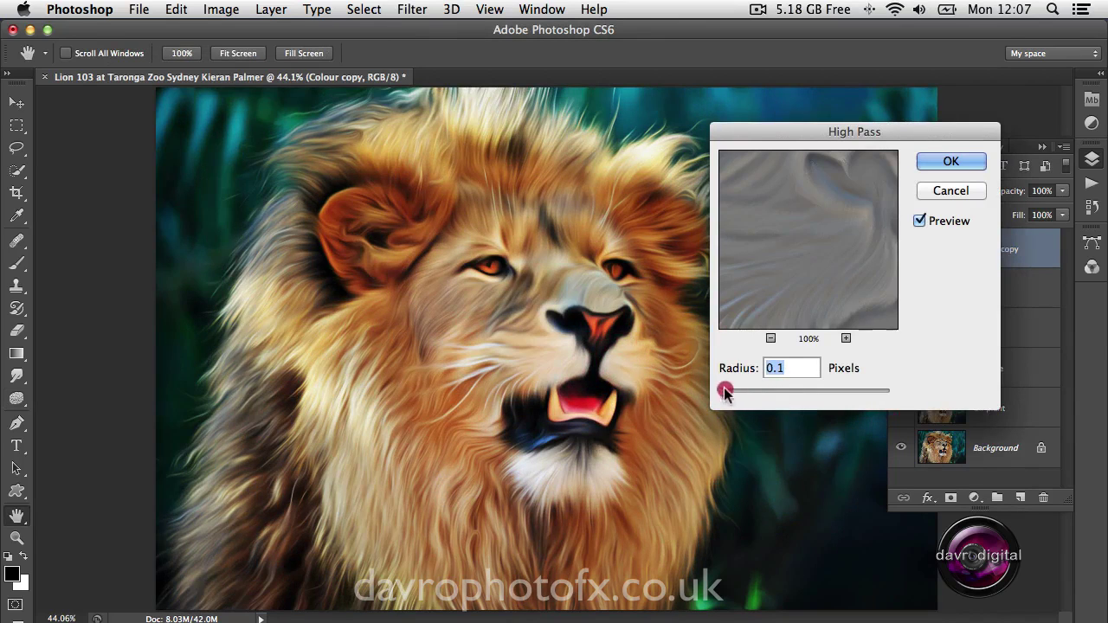
pyautogui.press('super+space')
pyautogui.keyDown('super'); pyautogui.click(431, 338); pyautogui.keyUp('super')
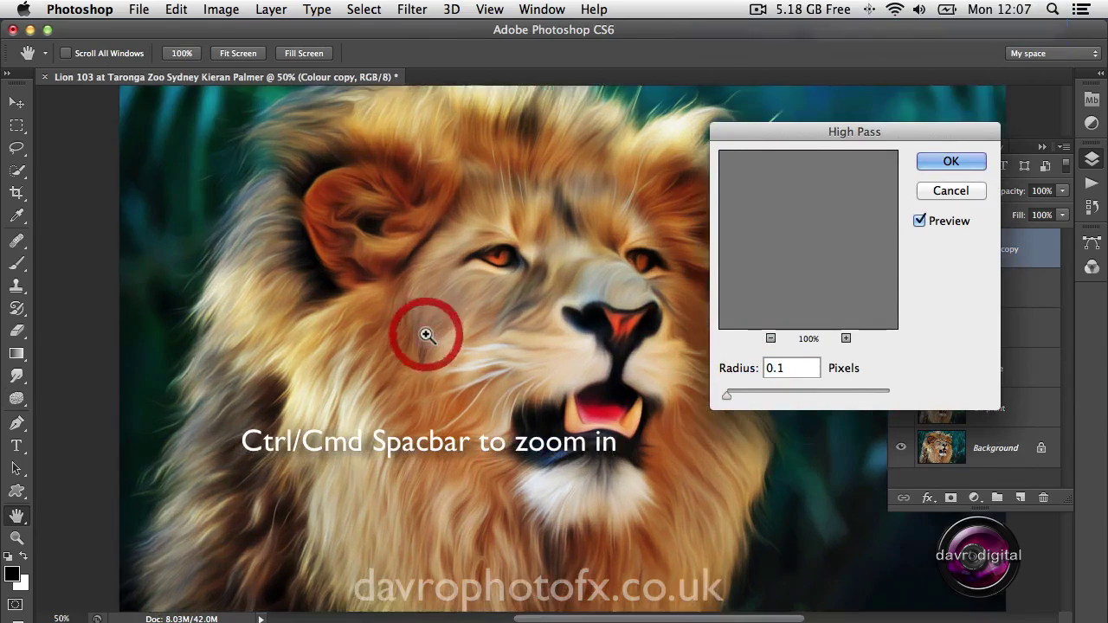
pyautogui.keyDown('super'); pyautogui.click(429, 336); pyautogui.keyUp('super')
pyautogui.keyDown('super'); pyautogui.click(428, 337); pyautogui.keyUp('super')
pyautogui.moveTo(499, 395); pyautogui.dragTo(507, 332)
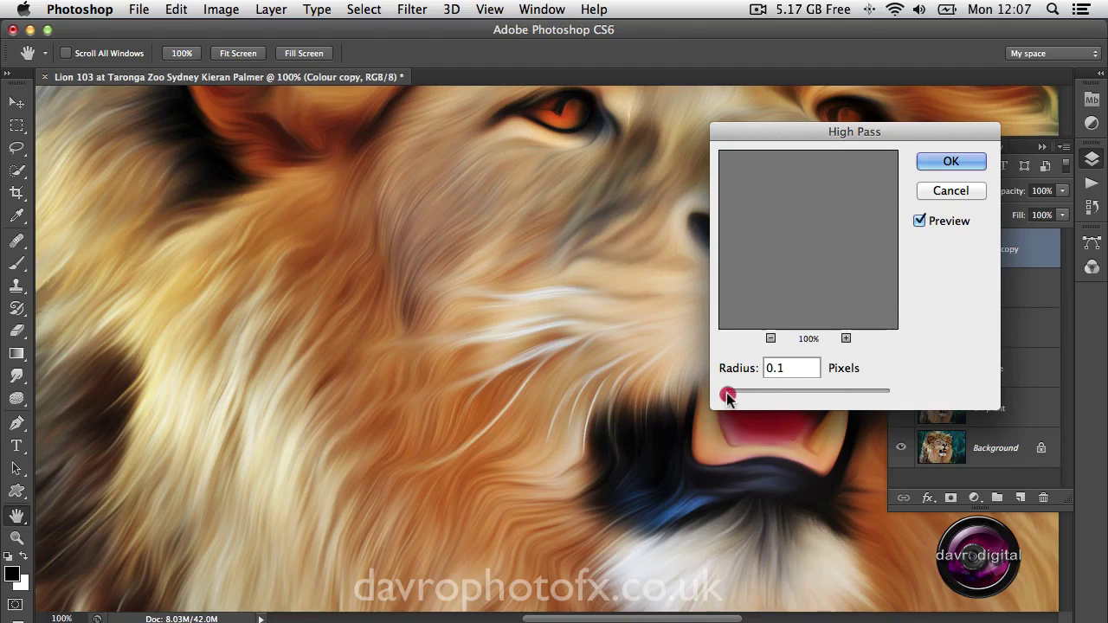
pyautogui.moveTo(728, 396); pyautogui.dragTo(777, 397)
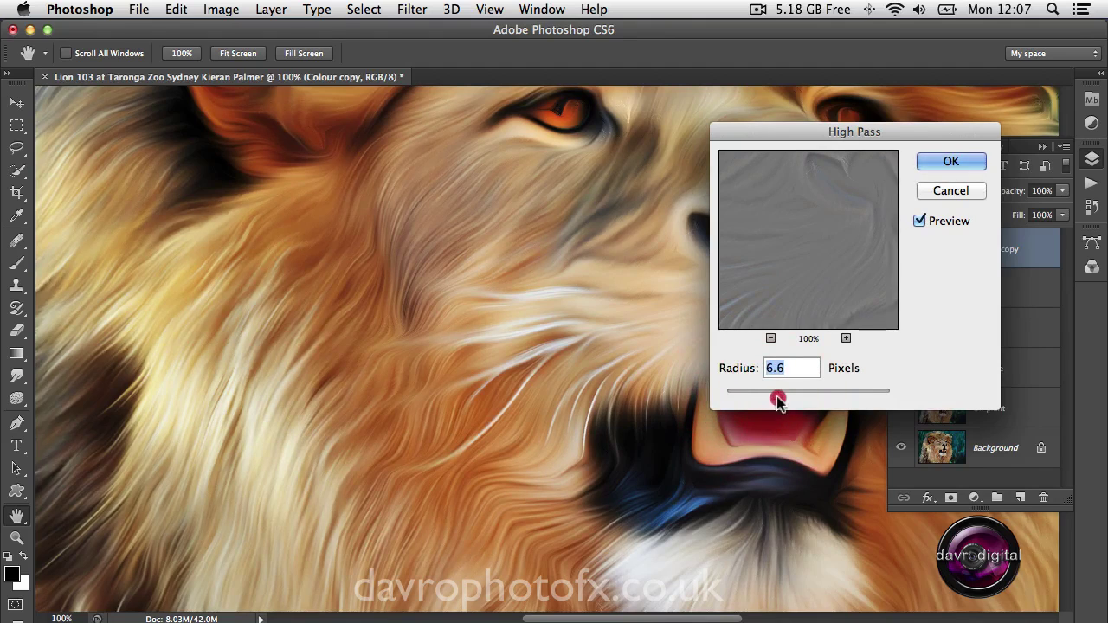
# Set the High Pass radius to 8.5 pixels, apply the filter, and toggle the Colour copy layer's visibility to compare the sharpening.
pyautogui.moveTo(812, 131); pyautogui.dragTo(236, 112)
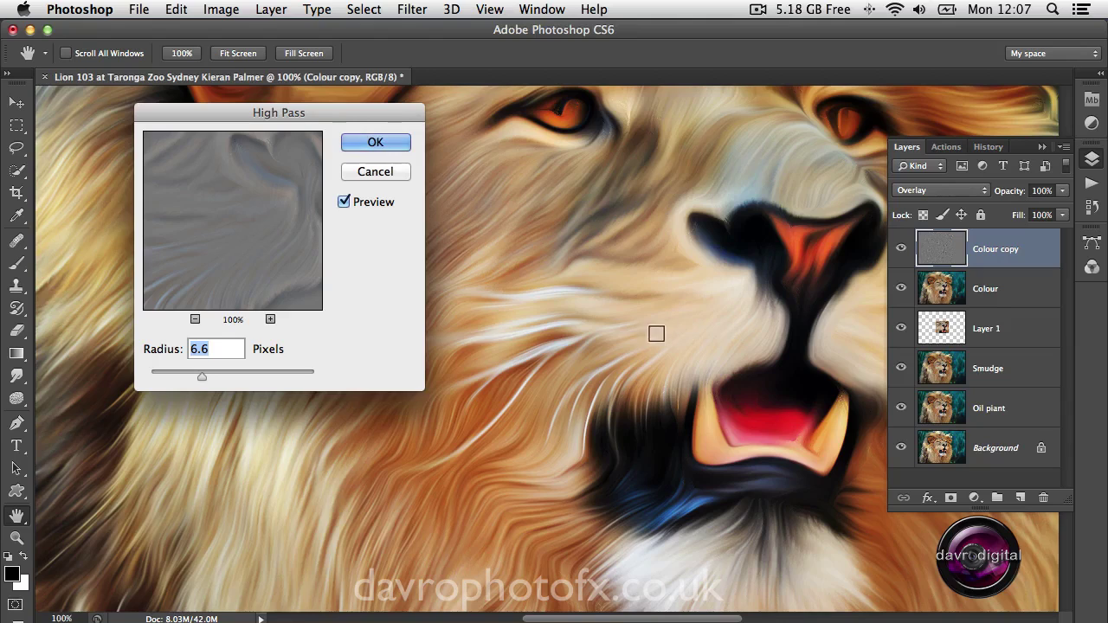
pyautogui.moveTo(202, 377); pyautogui.dragTo(246, 376)
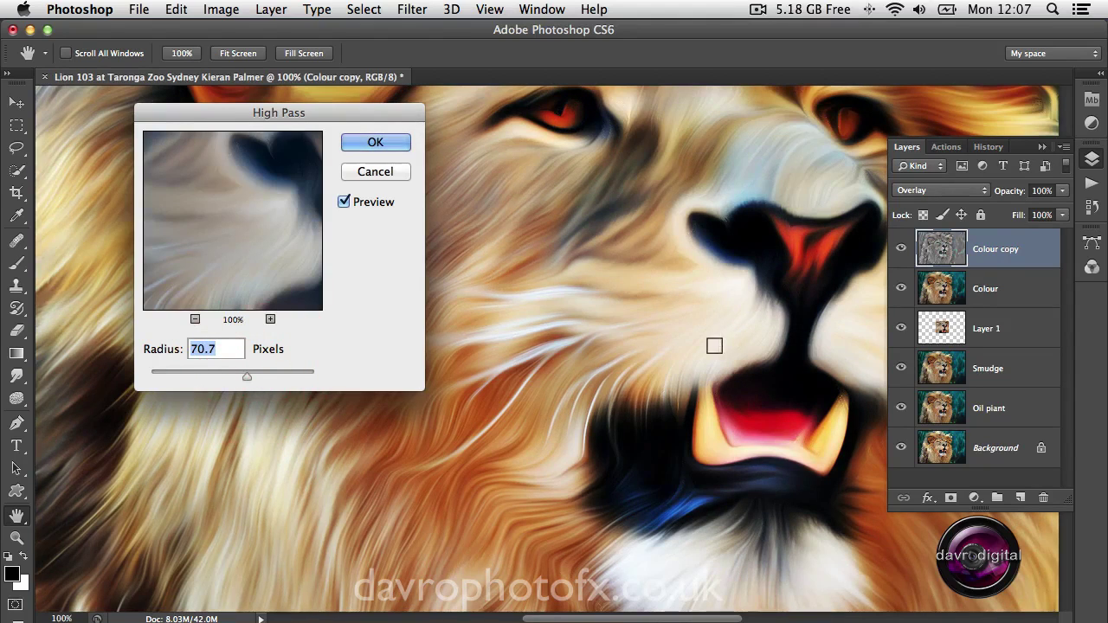
pyautogui.moveTo(240, 379); pyautogui.dragTo(207, 371)
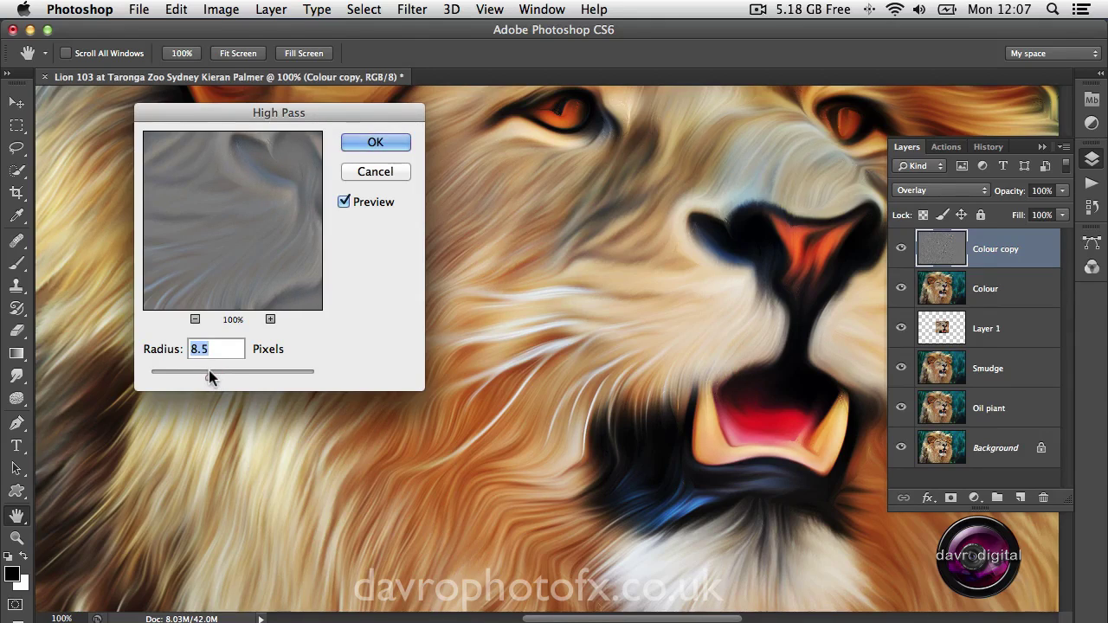
pyautogui.click(375, 143)
pyautogui.press('o')
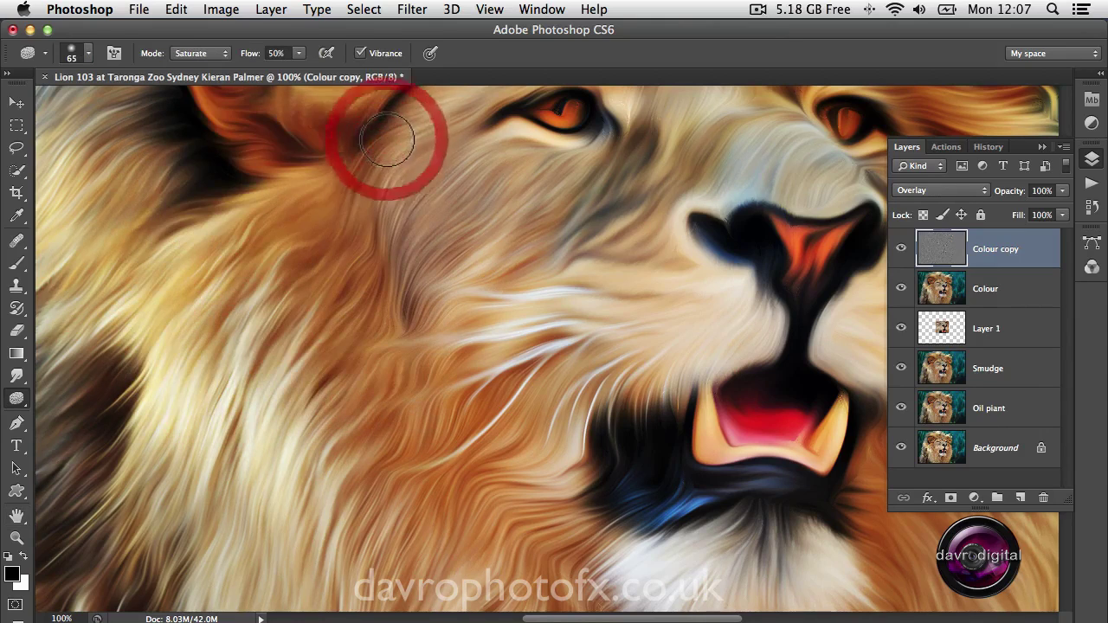
pyautogui.click(900, 251)
pyautogui.click(901, 250)
# Try stacking extra duplicates of the Colour copy layer for stronger sharpening, and remove them.
pyautogui.press('super+j')
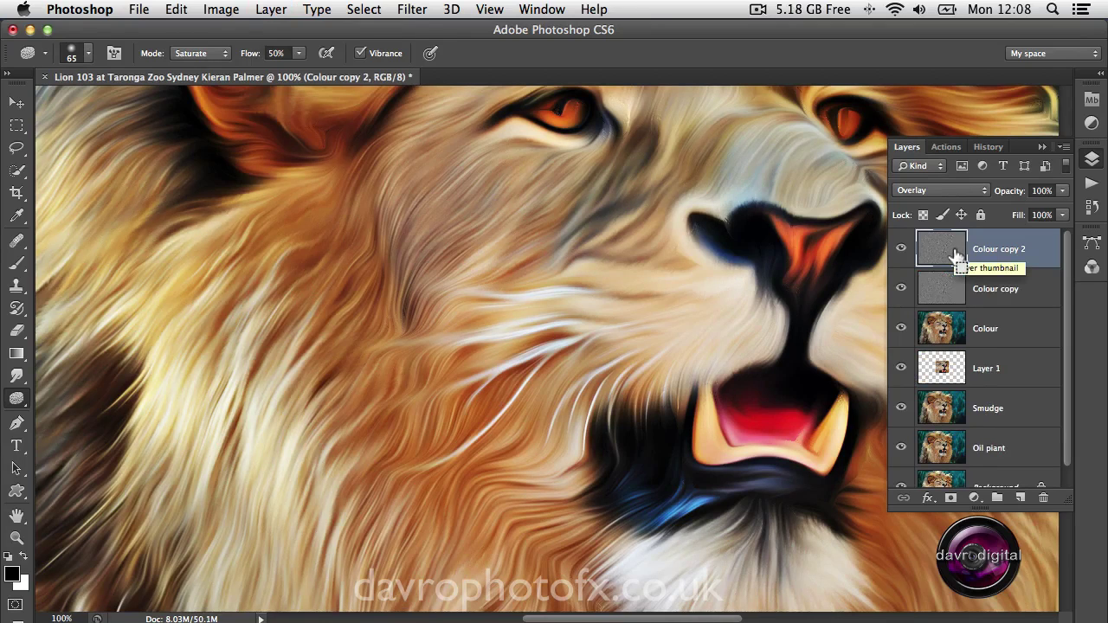
pyautogui.press('super+j')
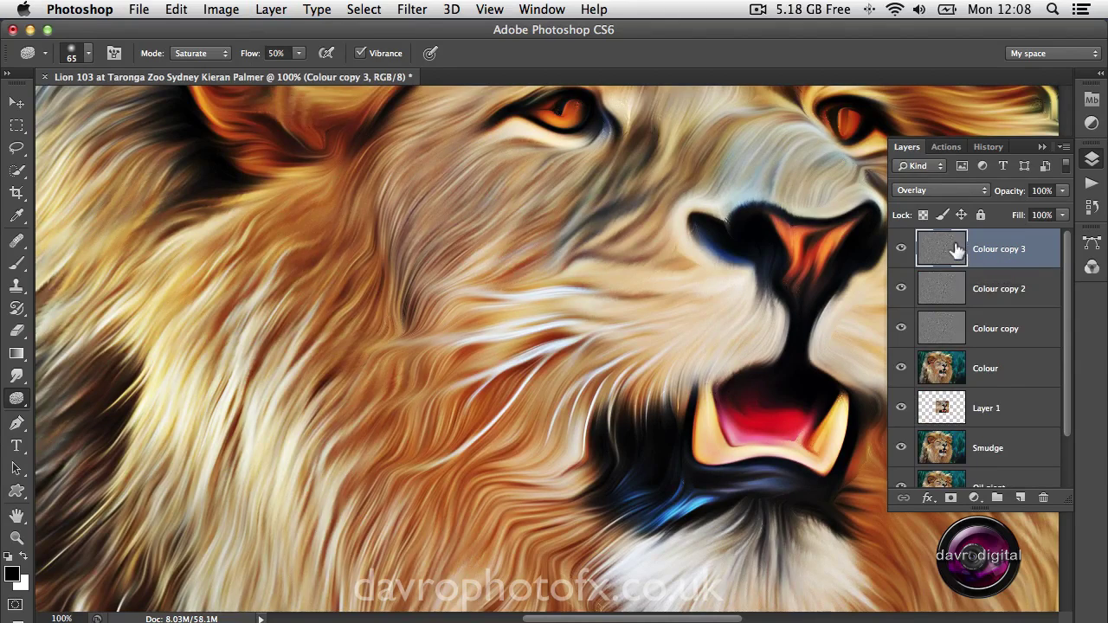
pyautogui.press('super+z')
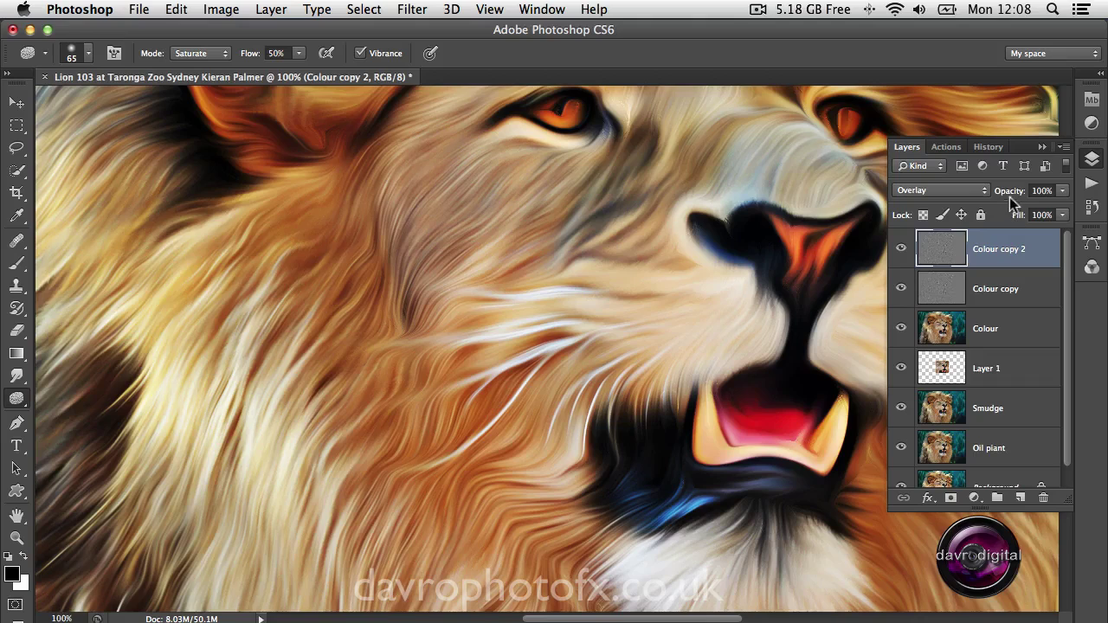
pyautogui.moveTo(1008, 195); pyautogui.dragTo(985, 192)
pyautogui.press('BackSpace')
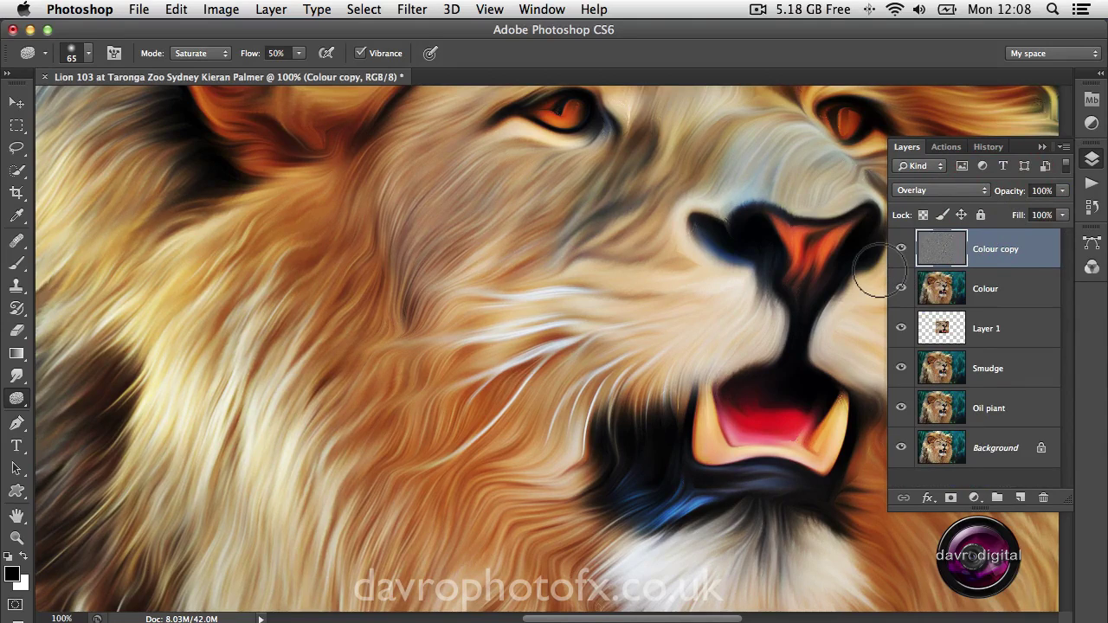
# Fit the whole image in view and toggle the Colour copy and Colour layers' visibility to compare their effects.
pyautogui.press('super+0')
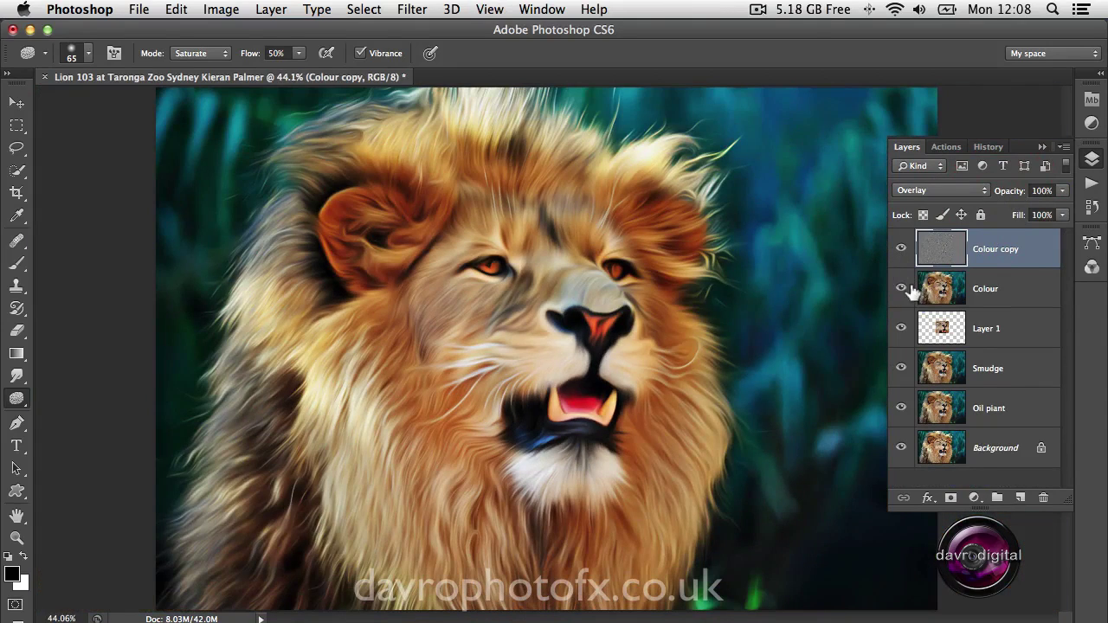
pyautogui.click(902, 251)
pyautogui.click(902, 250)
pyautogui.click(902, 290)
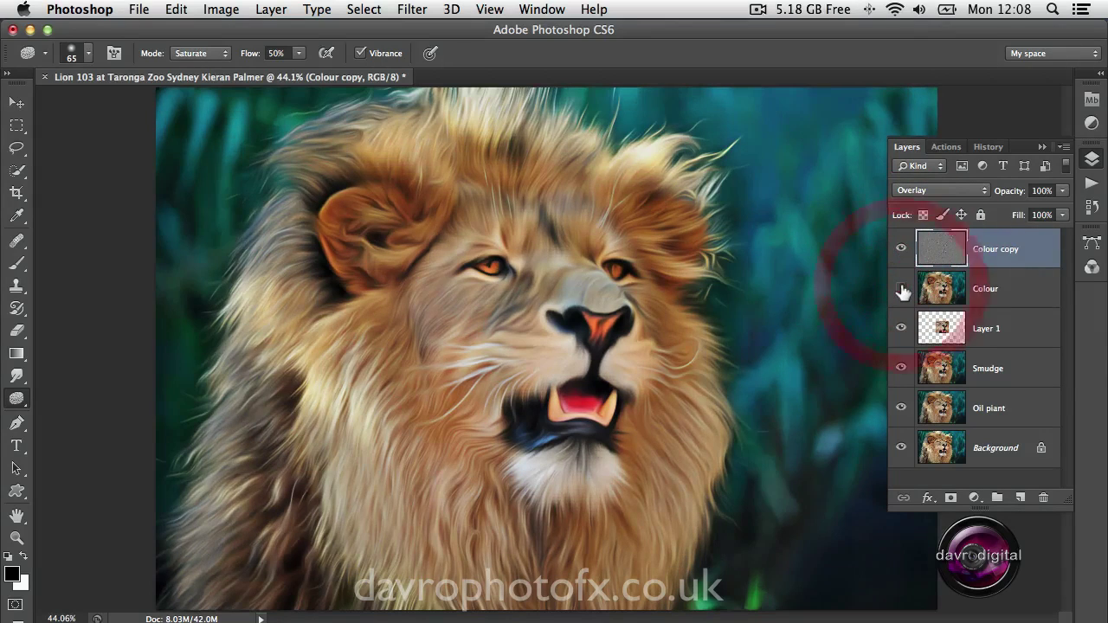
pyautogui.click(900, 288)
# Set the Colour layer's opacity to 51%, and compare Layer 1's visibility while fine-tuning its opacity.
pyautogui.click(1006, 298)
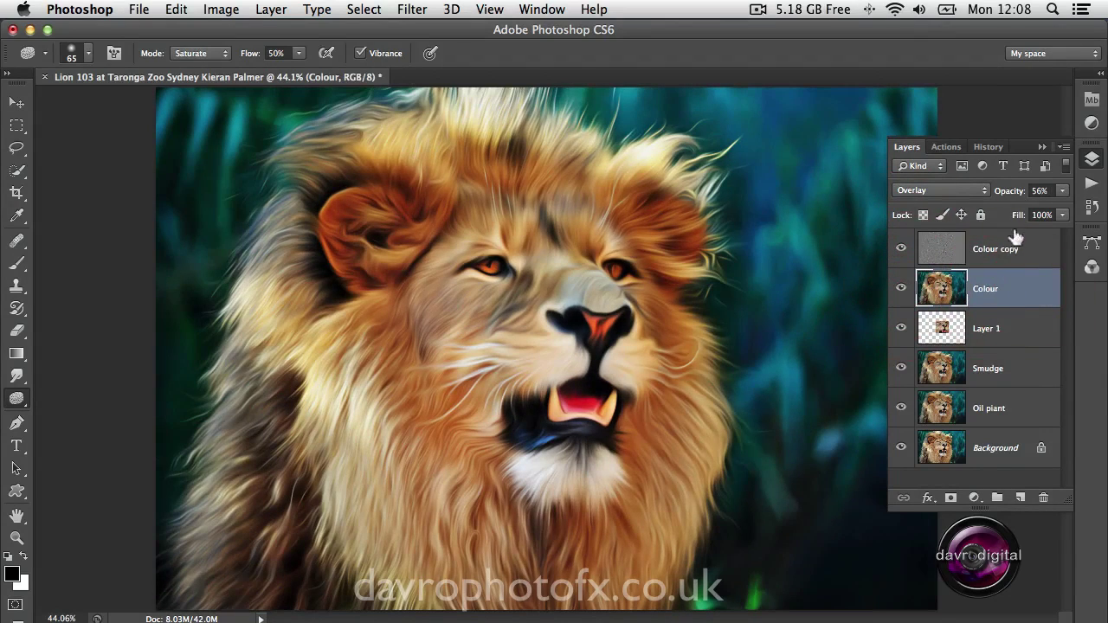
pyautogui.moveTo(1010, 190)
pyautogui.mouseDown()
pyautogui.moveTo(998, 192)
pyautogui.moveTo(1038, 197)
pyautogui.moveTo(1015, 197)
pyautogui.mouseUp()
pyautogui.click(898, 327)
pyautogui.click(897, 327)
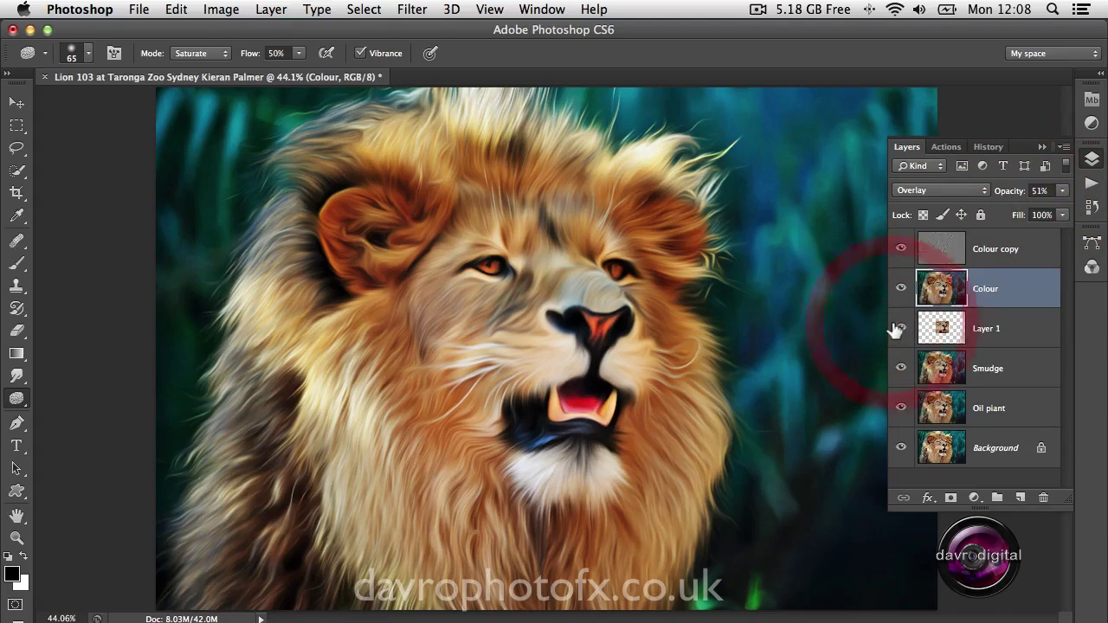
pyautogui.click(1002, 330)
pyautogui.moveTo(1013, 195)
pyautogui.mouseDown()
pyautogui.moveTo(999, 194)
pyautogui.moveTo(1016, 195)
pyautogui.mouseUp()
# Add a Levels adjustment layer above Colour copy, set its white input level to 238 and keep the midtones at 1.00.
pyautogui.click(1000, 255)
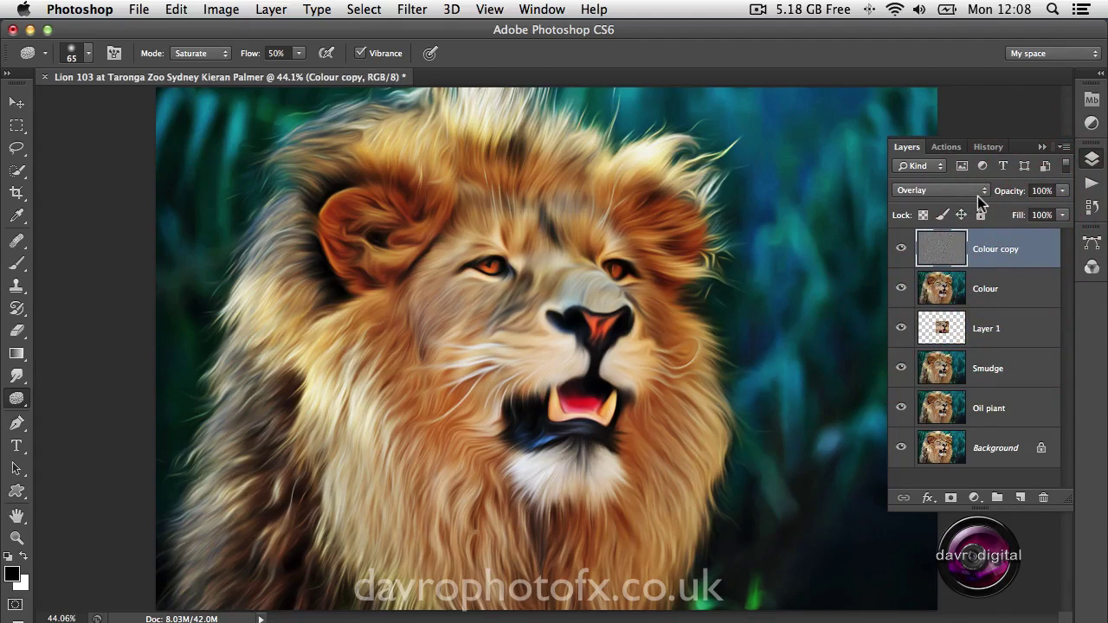
pyautogui.click(974, 498)
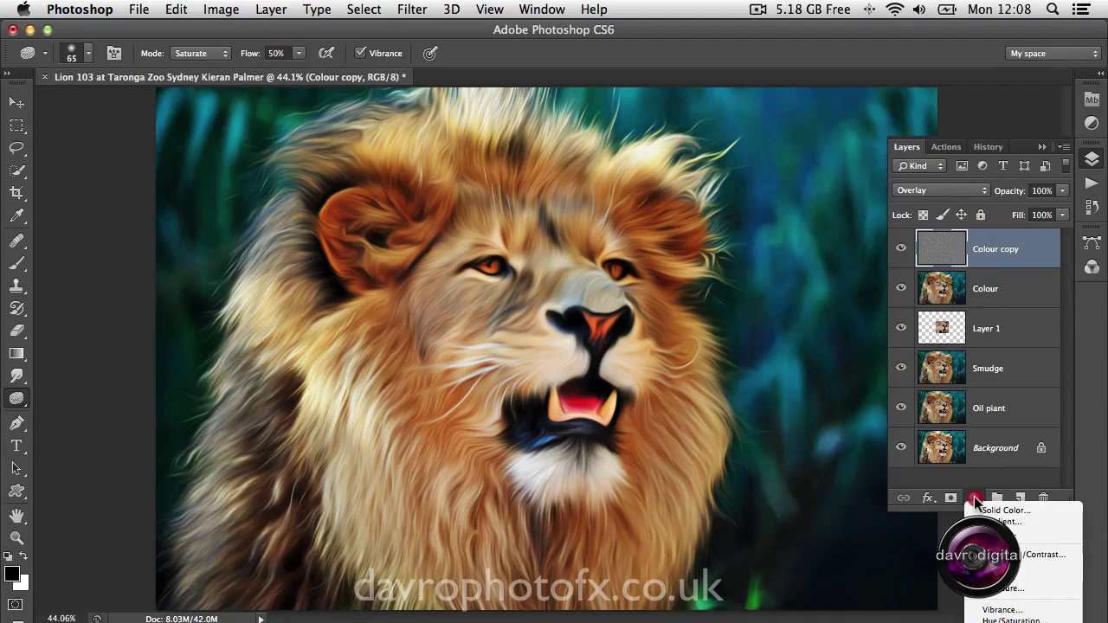
pyautogui.click(1022, 565)
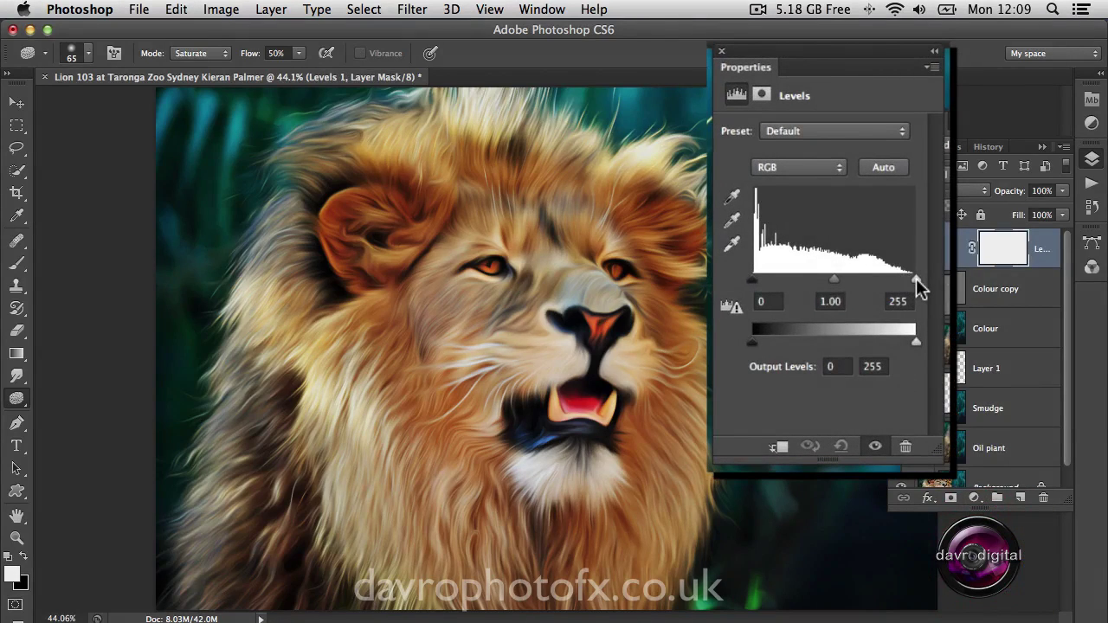
pyautogui.moveTo(918, 288); pyautogui.dragTo(904, 279)
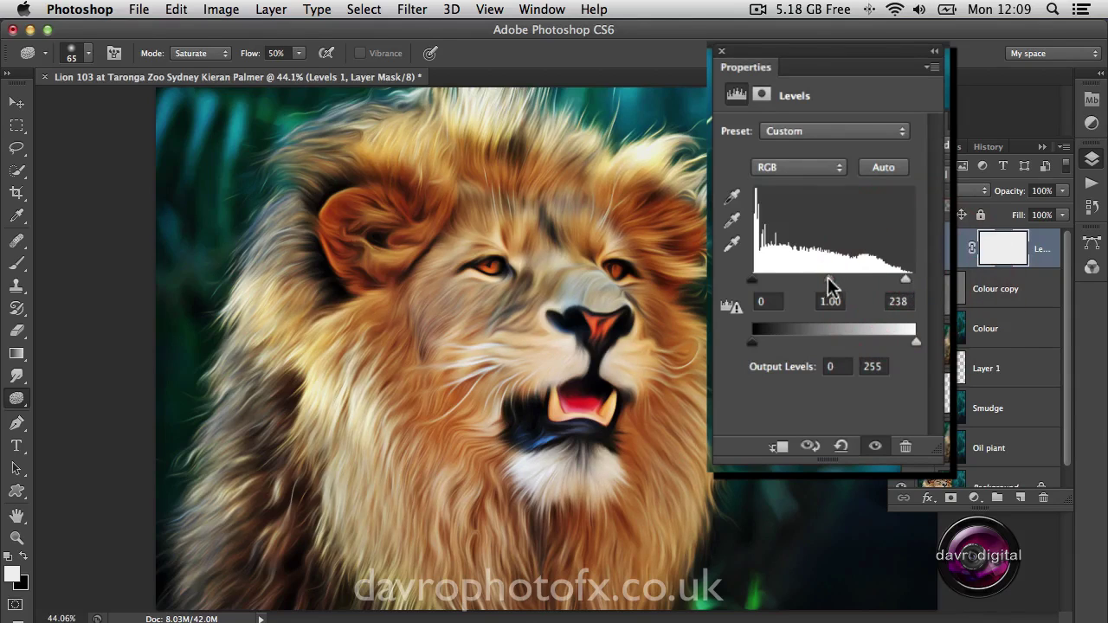
pyautogui.moveTo(827, 282)
pyautogui.mouseDown()
pyautogui.moveTo(836, 288)
pyautogui.moveTo(825, 282)
pyautogui.mouseUp()
pyautogui.click(826, 276)
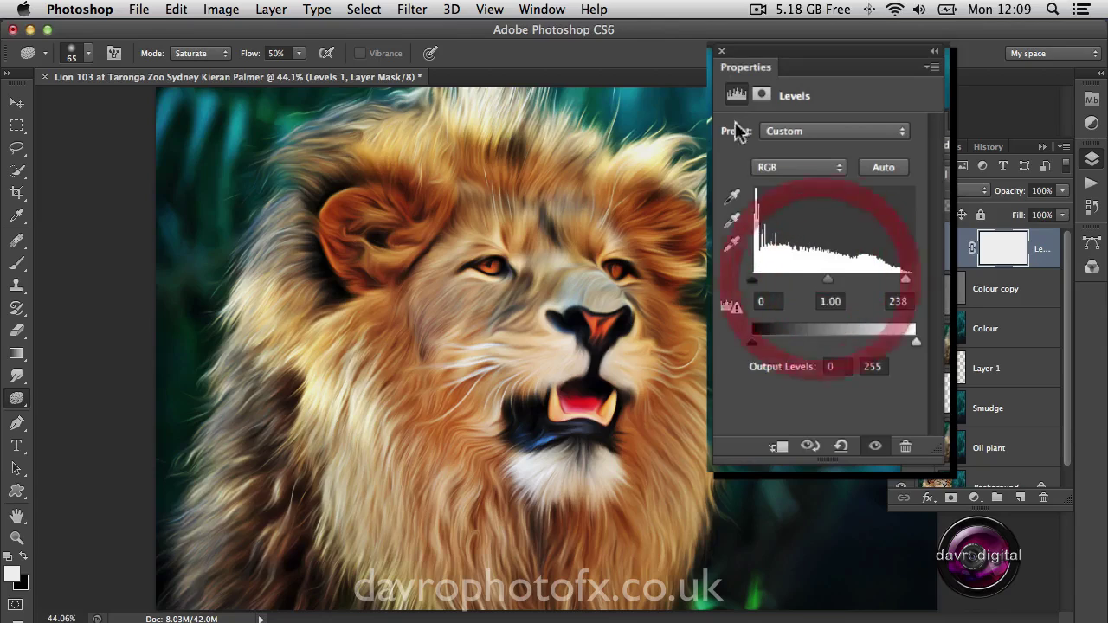
# Close the Levels properties, toggle the adjustment's visibility to compare, and view the finished painting with the interface hidden and fitted to the window.
pyautogui.click(719, 51)
pyautogui.click(718, 57)
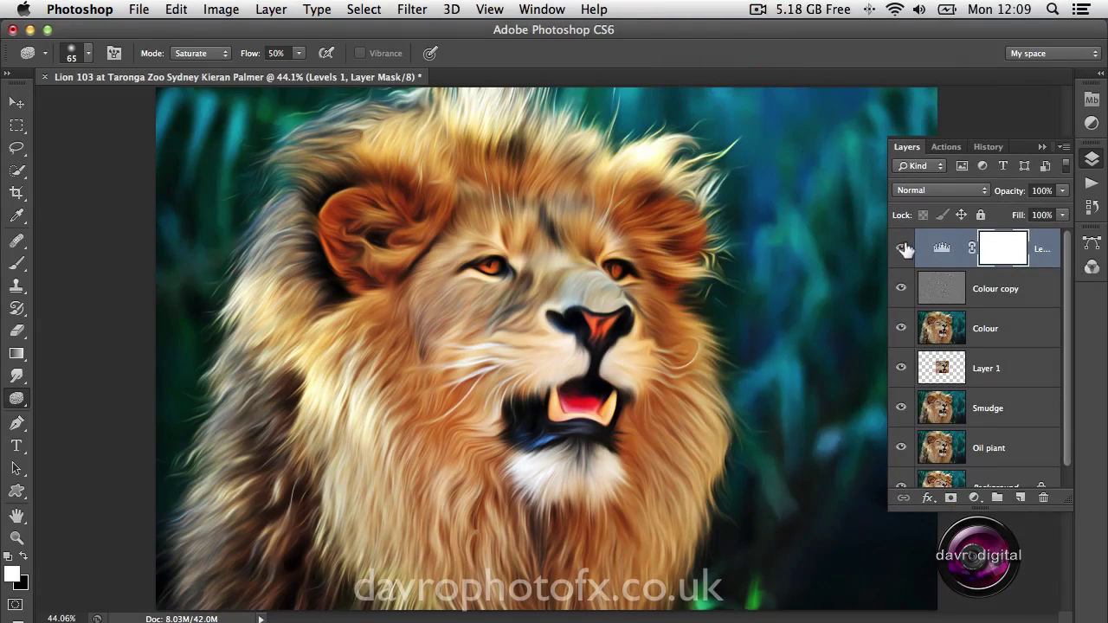
pyautogui.click(901, 249)
pyautogui.click(901, 250)
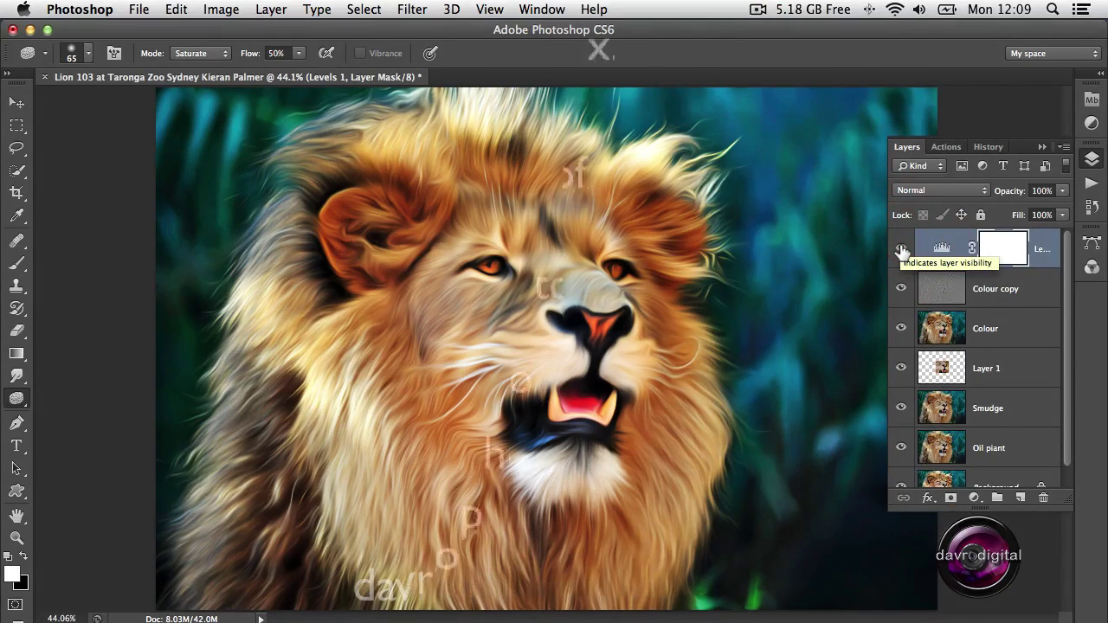
pyautogui.press('Tab')
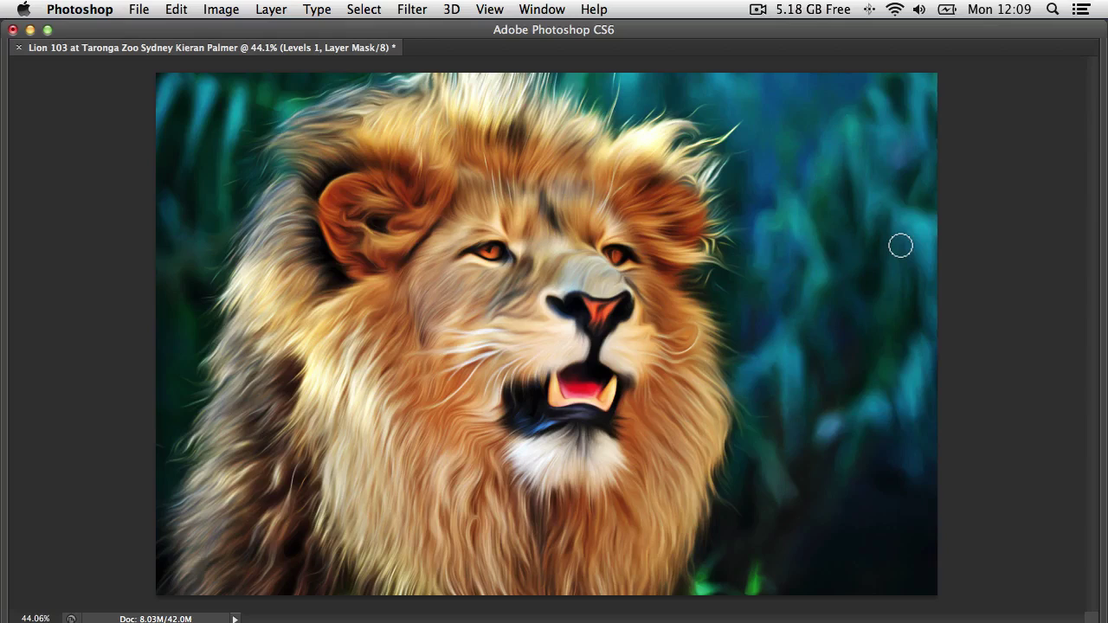
pyautogui.press('super+0')
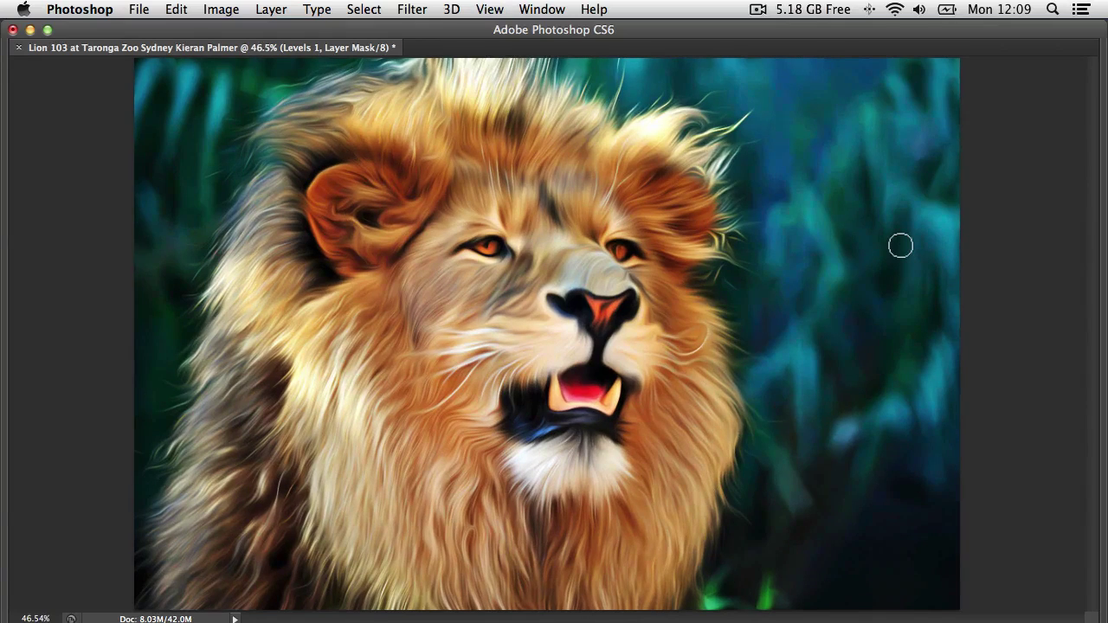